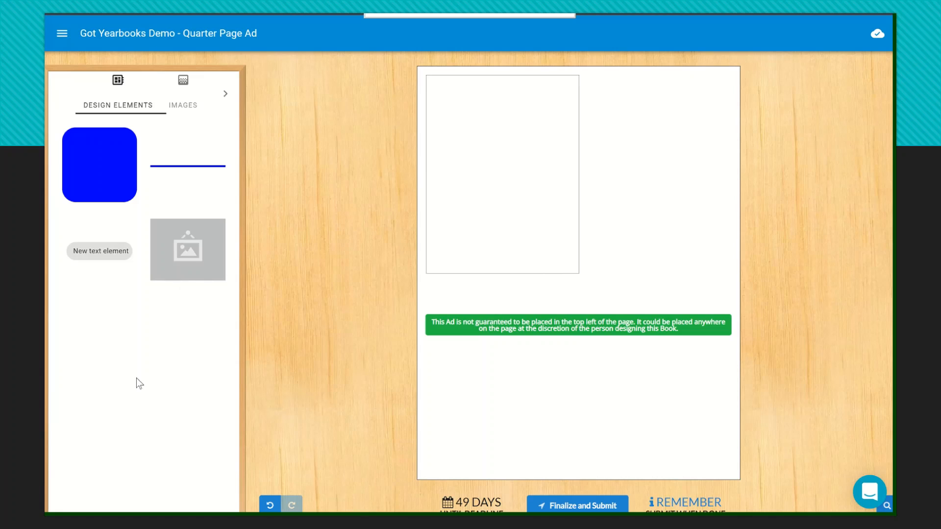
Step: Upload the photo IMG_5283 from the Pictures folder to the ad's image album
left_click(191, 112)
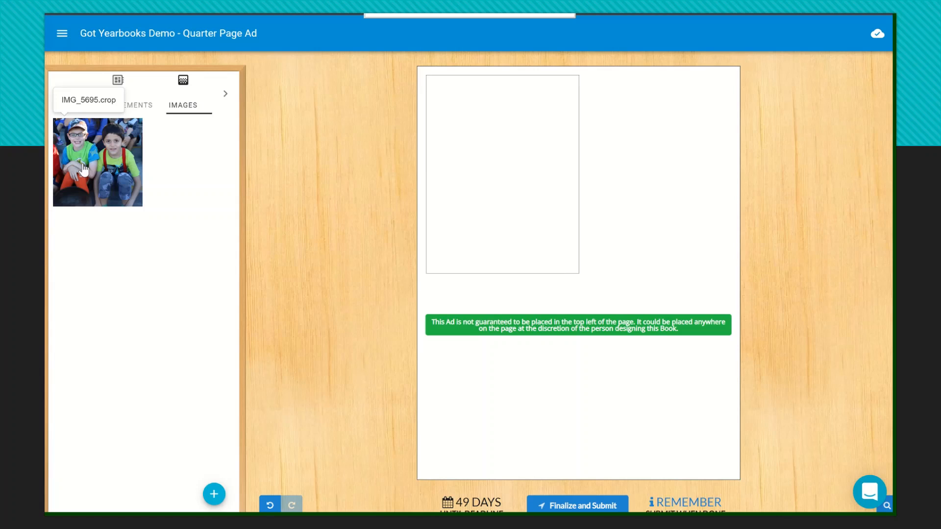
left_click(217, 492)
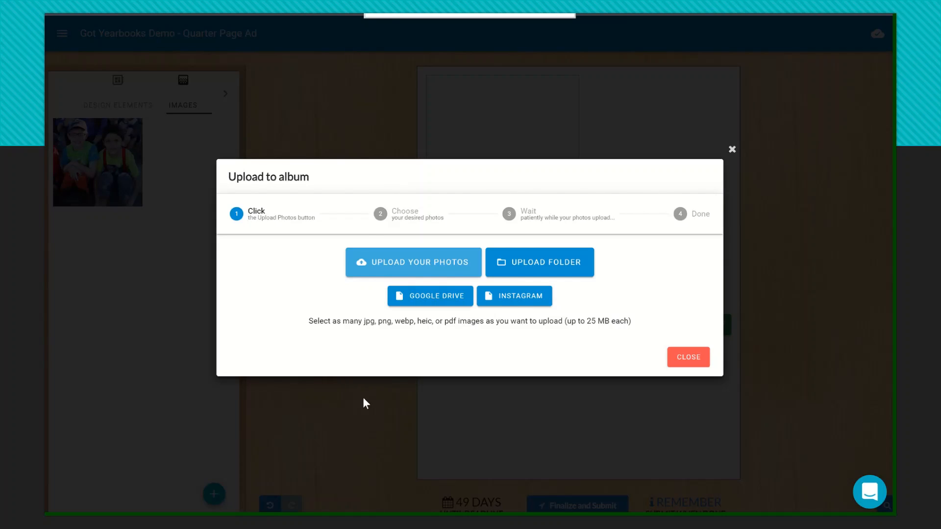
left_click(406, 259)
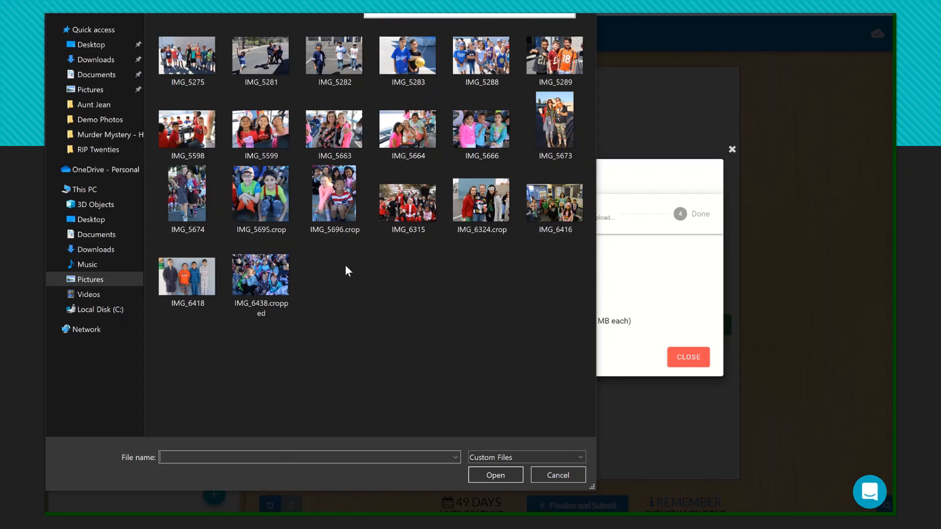
left_click(567, 62)
left_click(430, 60)
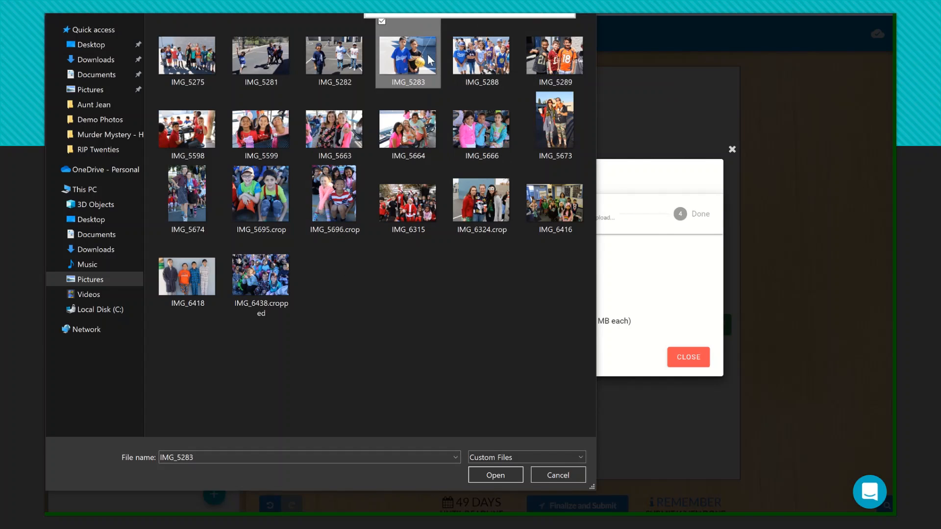
left_click(496, 479)
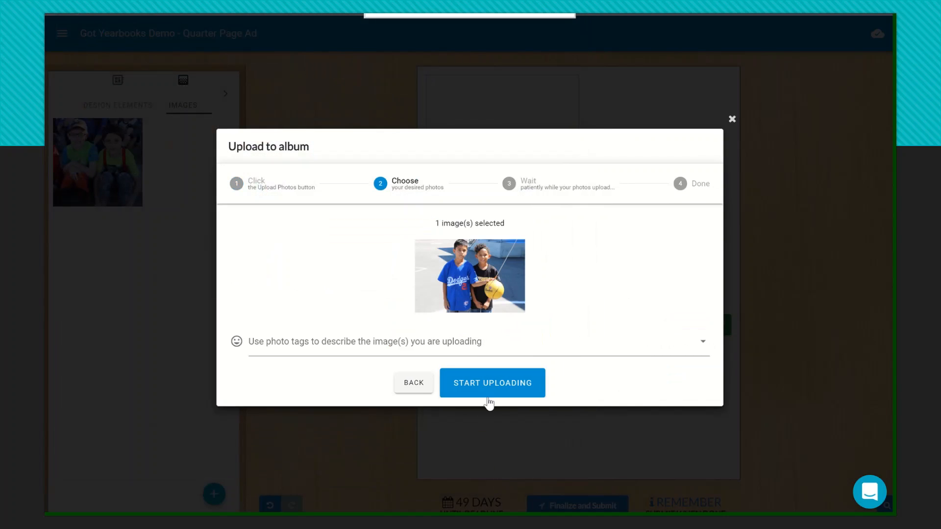
left_click(488, 397)
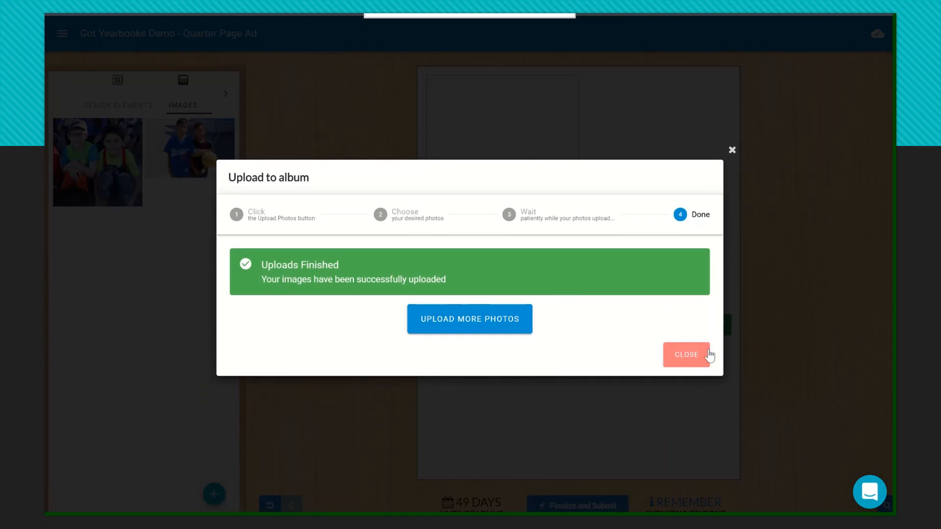
left_click(691, 355)
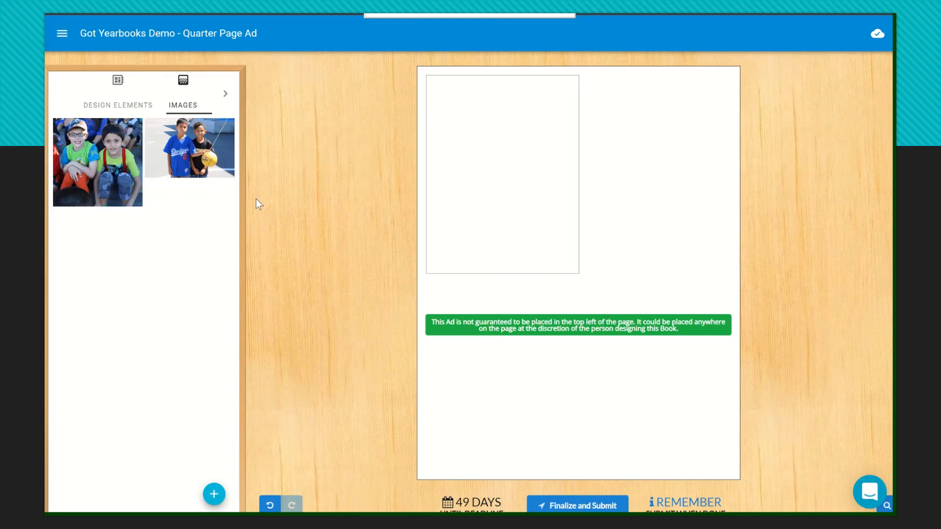
Step: Add a blue shape element to the page and stretch it to fill the whole quarter-page ad frame
left_click(119, 109)
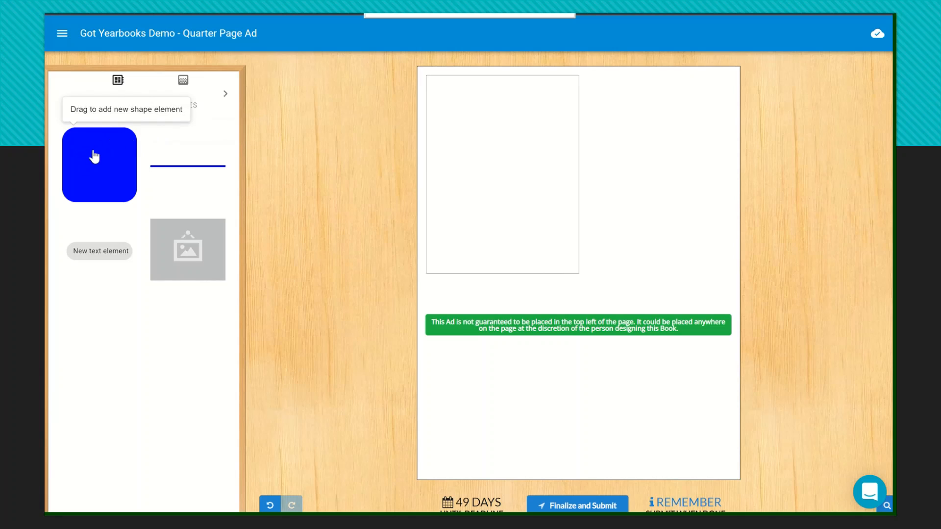
left_click_drag(94, 157, 490, 143)
left_click(489, 142)
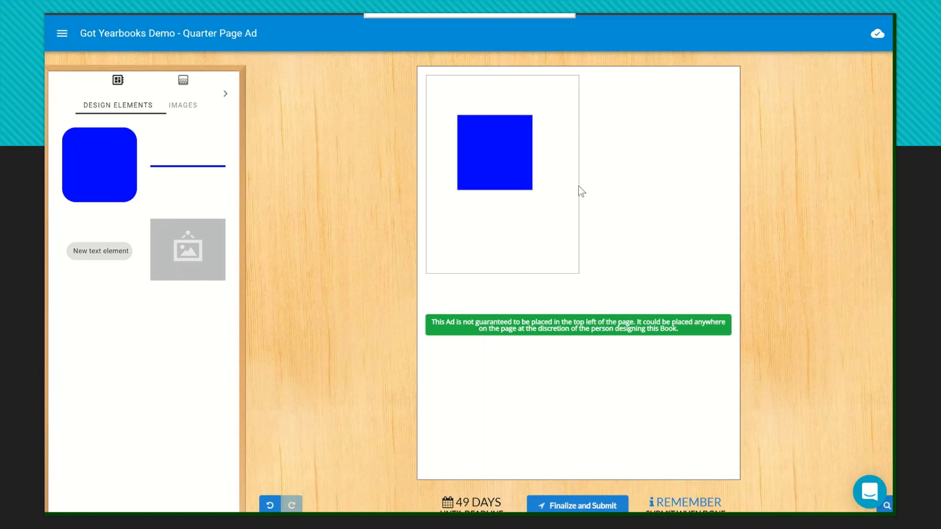
left_click(474, 155)
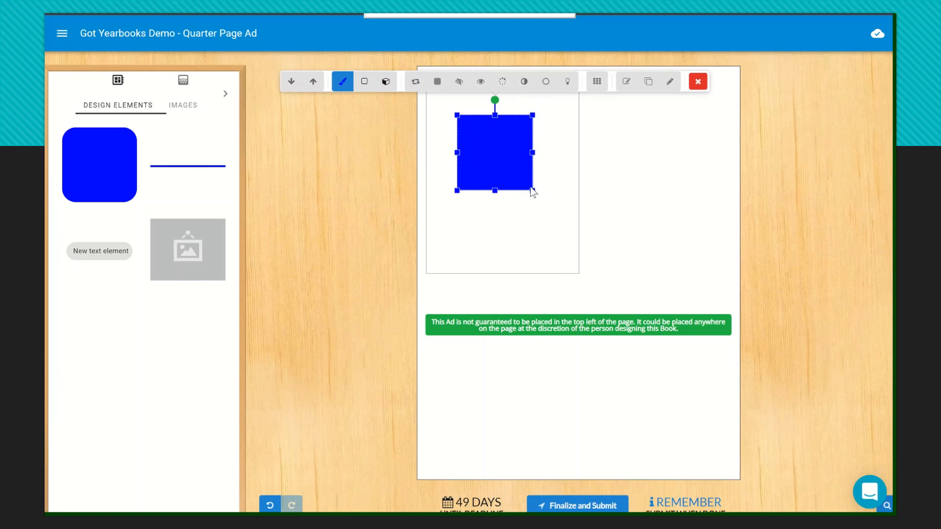
left_click_drag(531, 190, 578, 272)
left_click_drag(457, 194, 405, 195)
left_click_drag(503, 115, 501, 67)
left_click(700, 156)
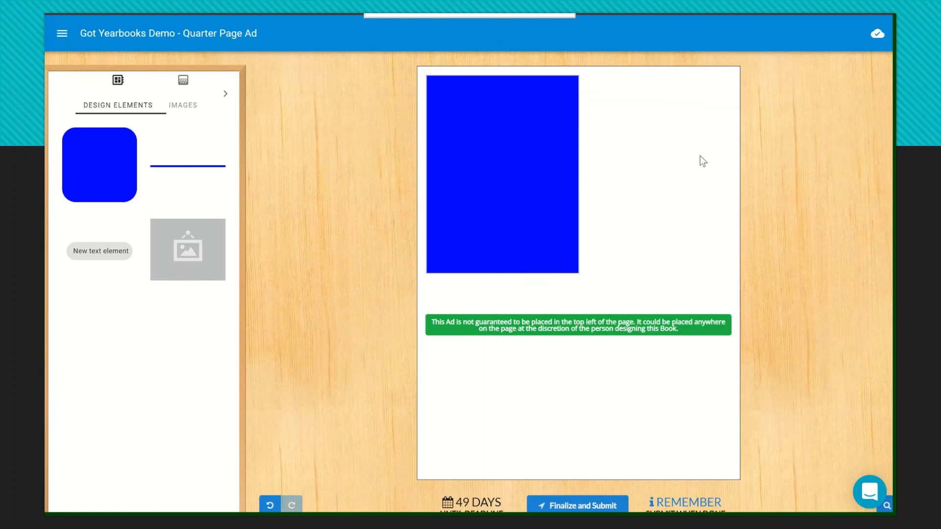
Step: Change the background shape's fill colour to black, rgb(0, 0, 0)
left_click(529, 102)
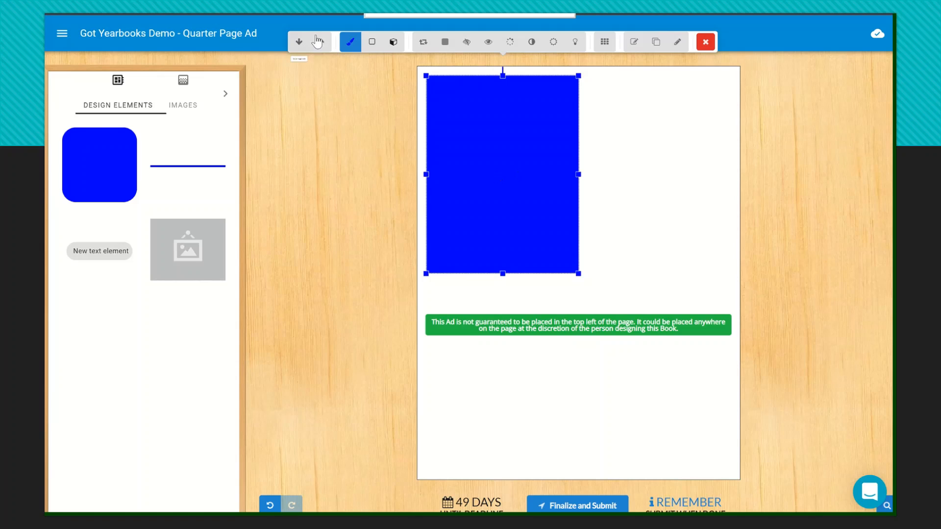
left_click(351, 43)
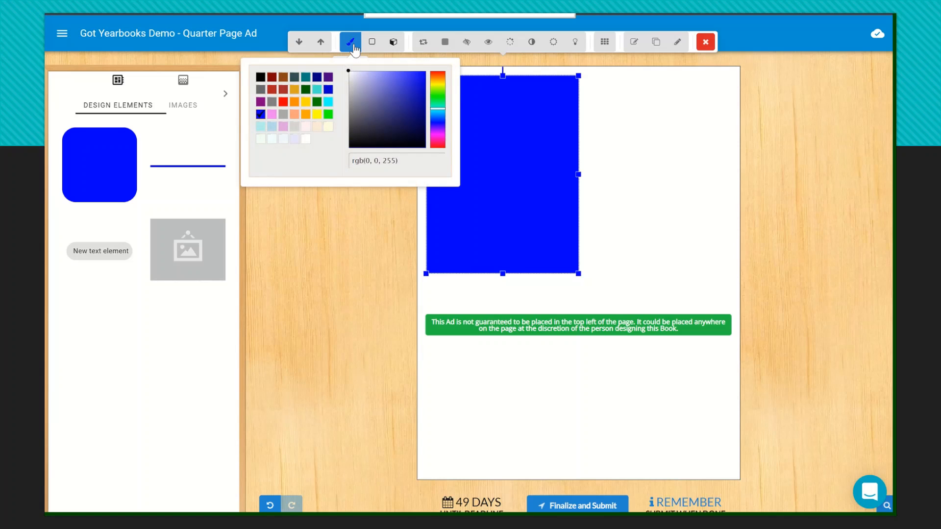
left_click(261, 78)
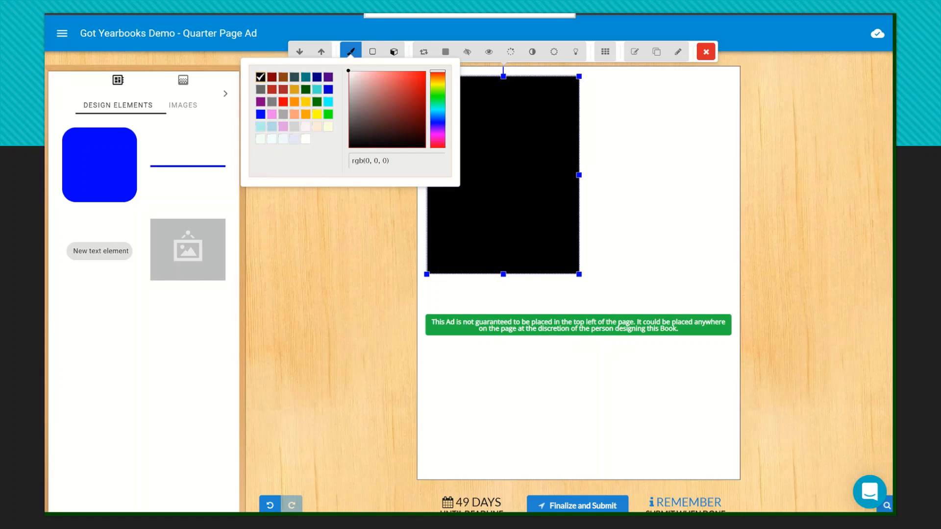
left_click(310, 231)
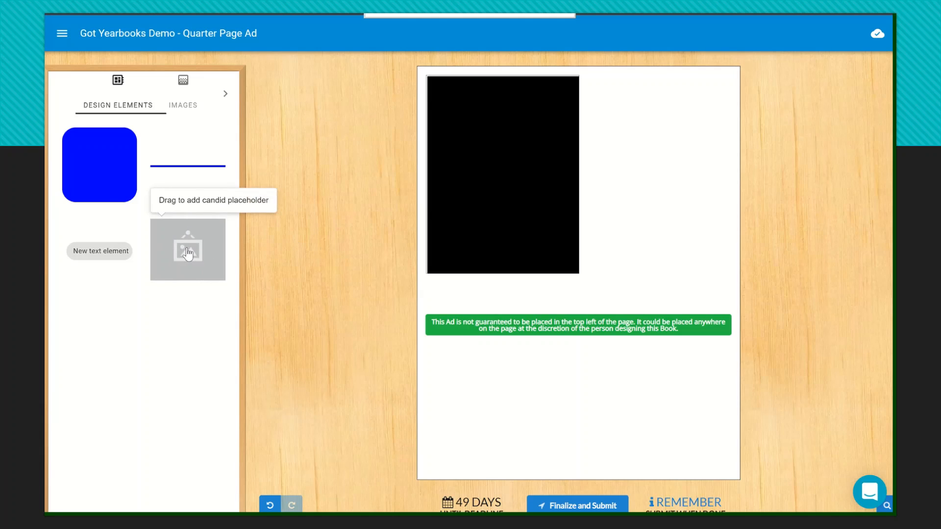
Step: Add a candid placeholder to the upper half of the black background and enlarge it, leaving a narrow margin around its top and sides
left_click_drag(188, 253, 496, 131)
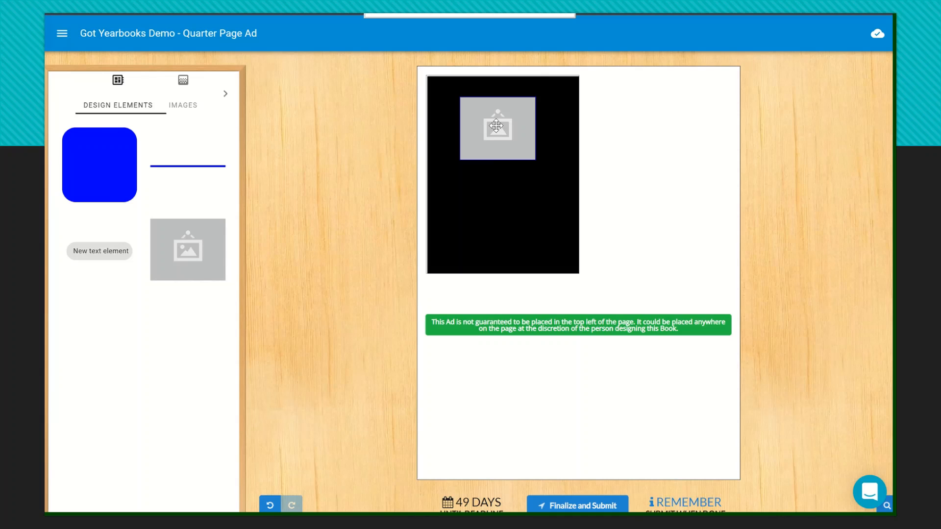
left_click(495, 125)
left_click_drag(496, 126, 500, 118)
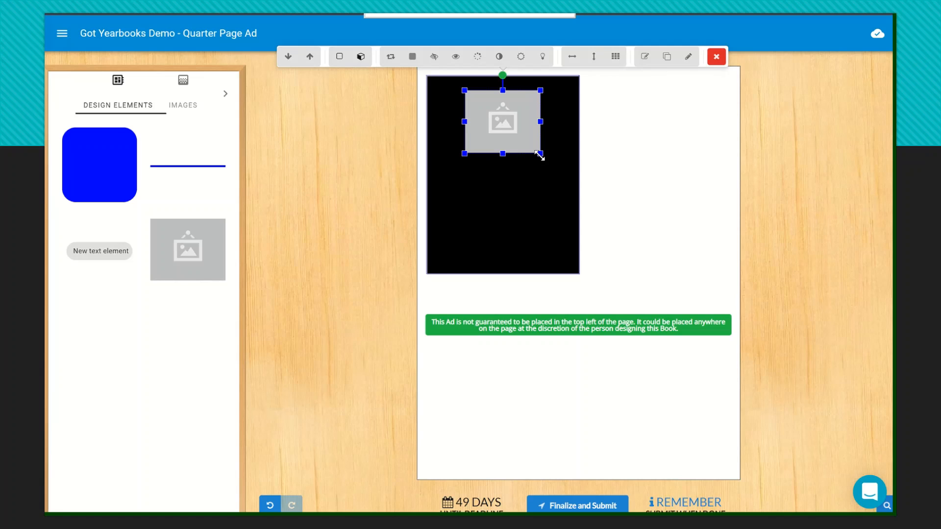
left_click_drag(539, 155, 571, 185)
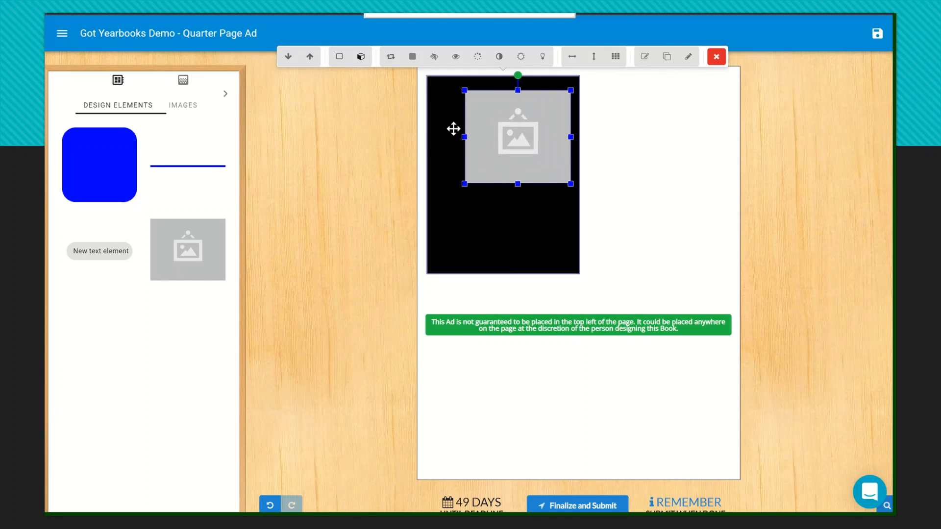
left_click_drag(464, 137, 434, 128)
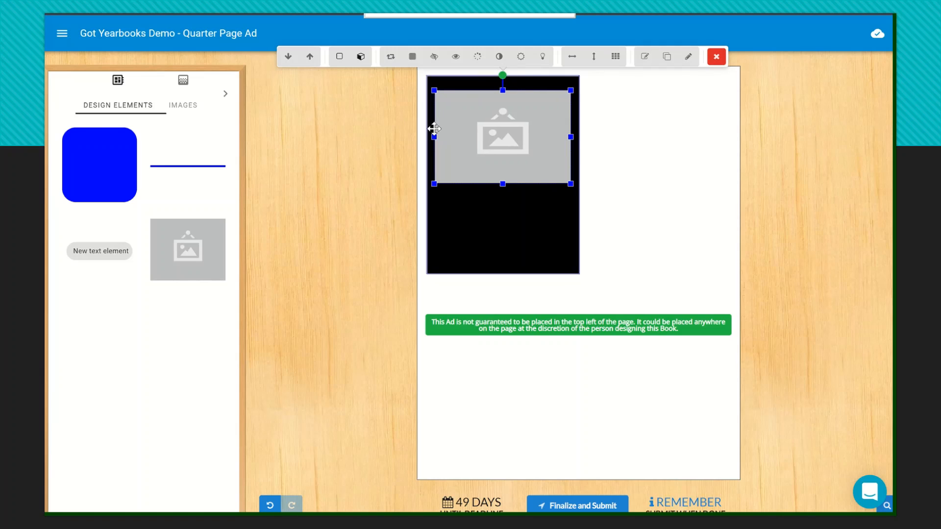
left_click_drag(503, 92, 503, 88)
left_click(686, 209)
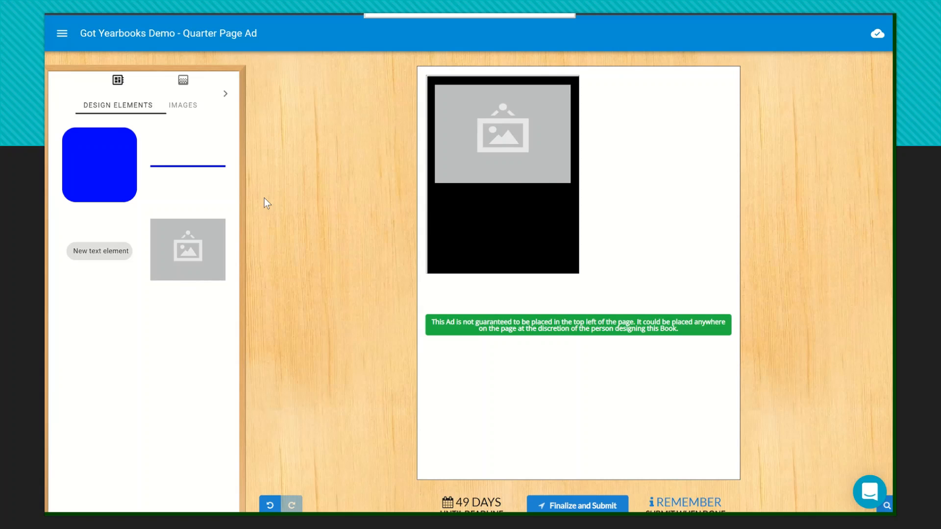
Step: Fill the placeholder with the IMG_5695.crop photo and shift its crop area up to the photo's top edge, including the cap fully
left_click(184, 89)
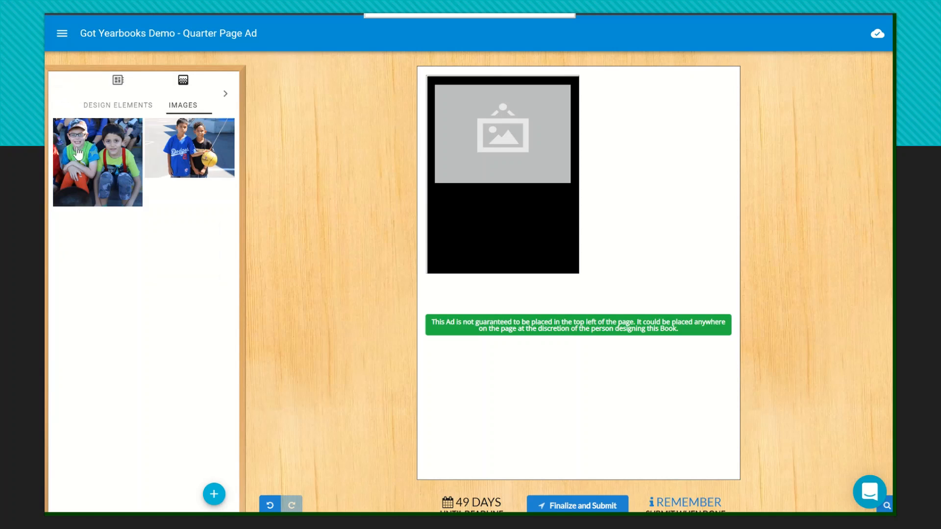
left_click_drag(86, 144, 487, 116)
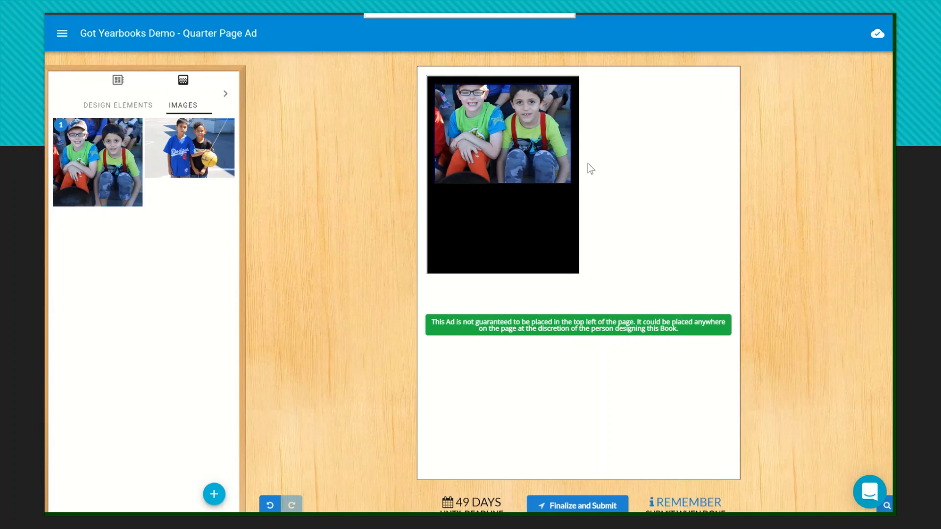
left_click(523, 128)
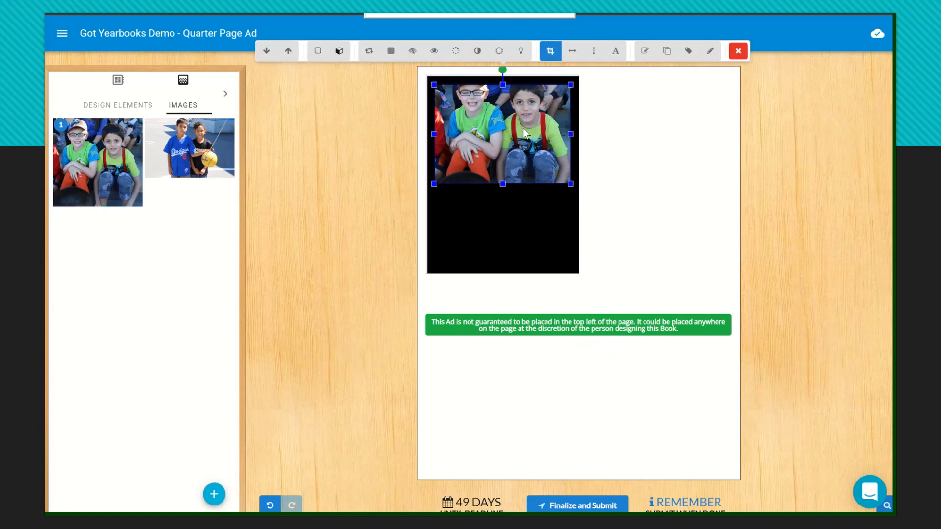
left_click(552, 54)
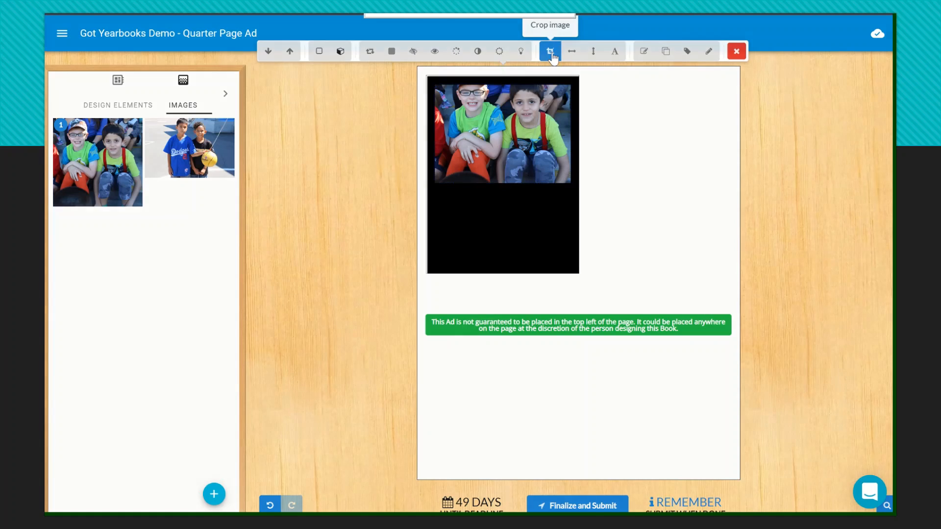
left_click_drag(505, 250, 505, 227)
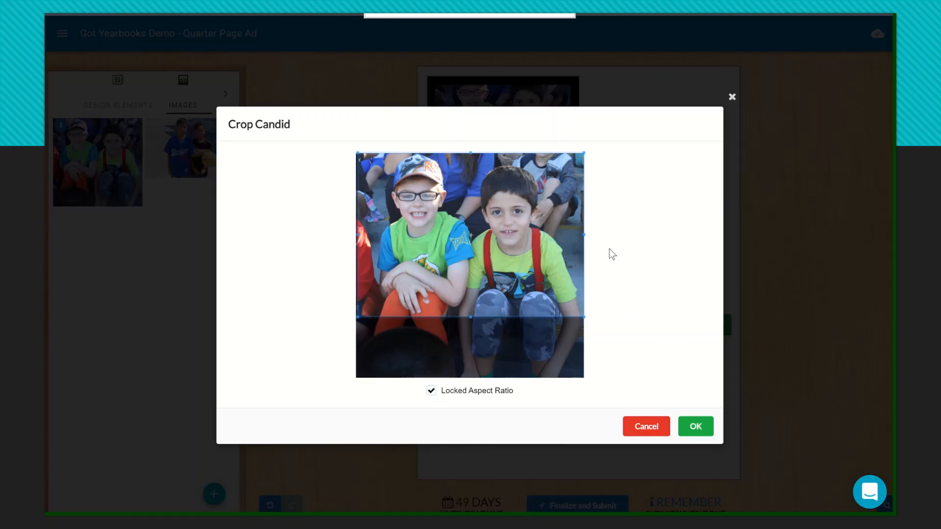
left_click(693, 429)
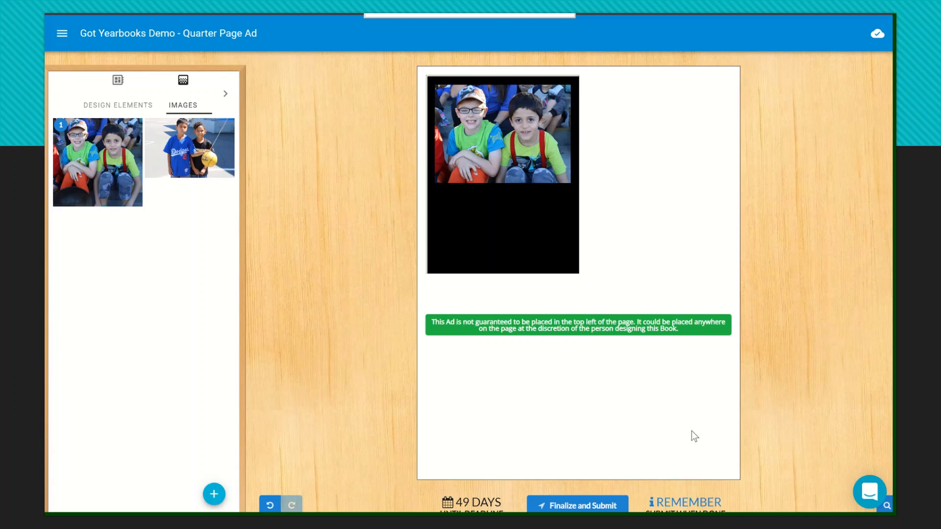
Step: Give the placed photo a green rgb(0, 255, 0) border with size scaling on and thickness Min
left_click(532, 150)
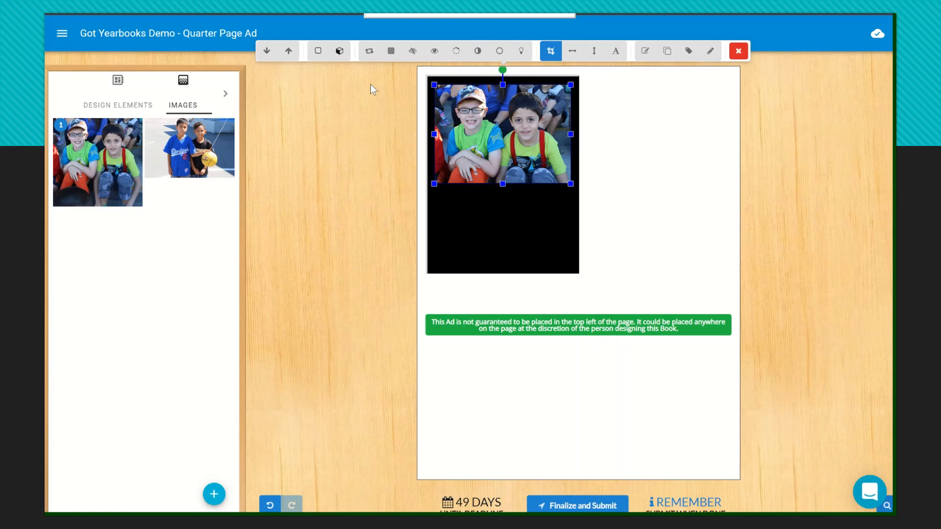
left_click(316, 53)
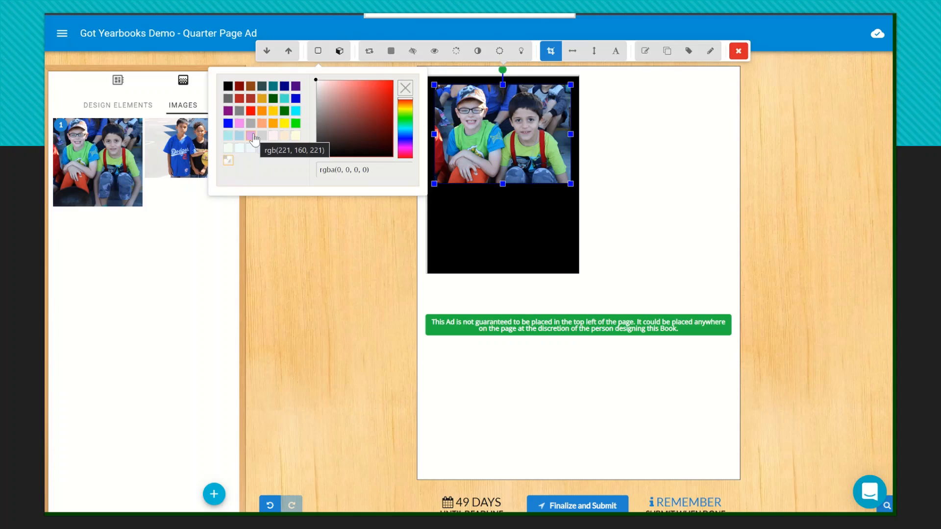
left_click(295, 124)
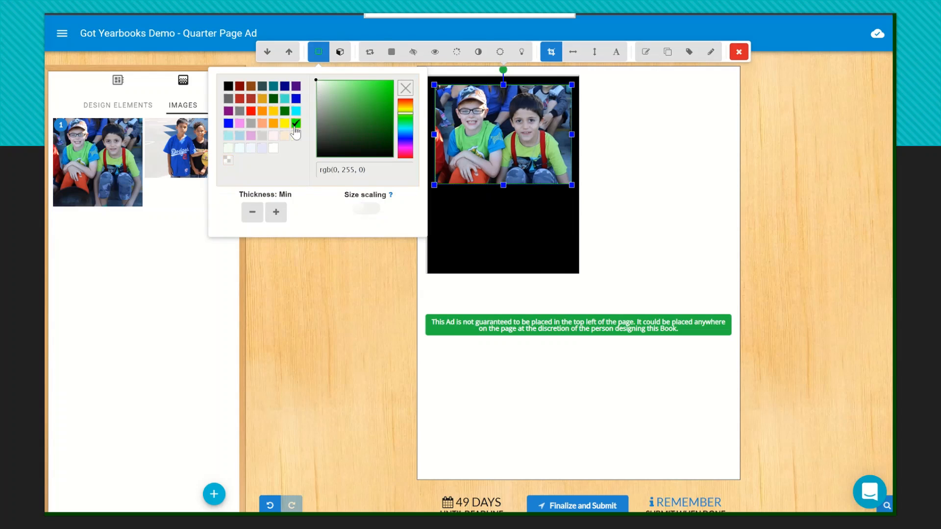
left_click(367, 210)
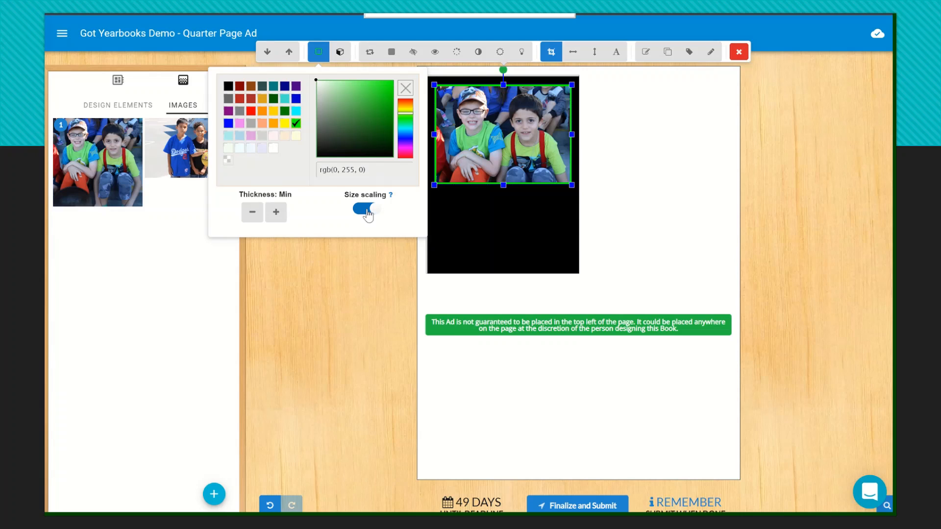
left_click(276, 211)
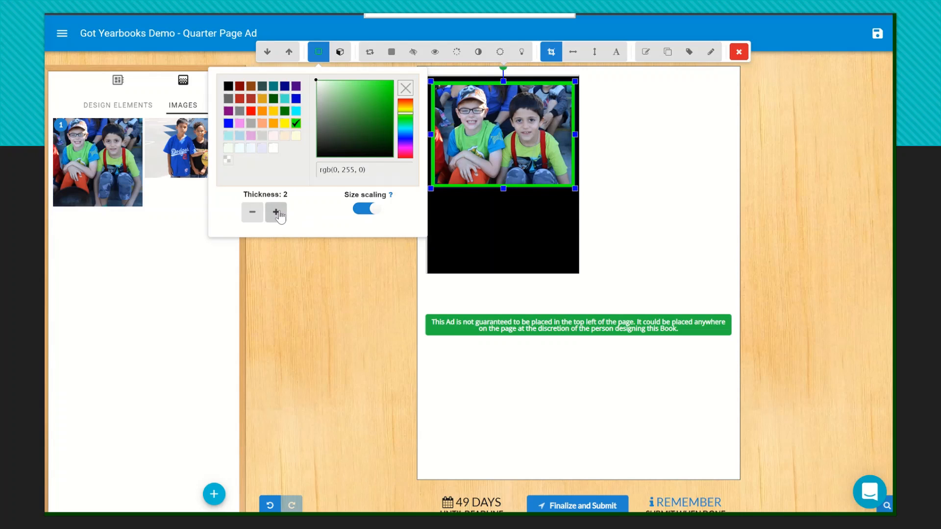
left_click(253, 213)
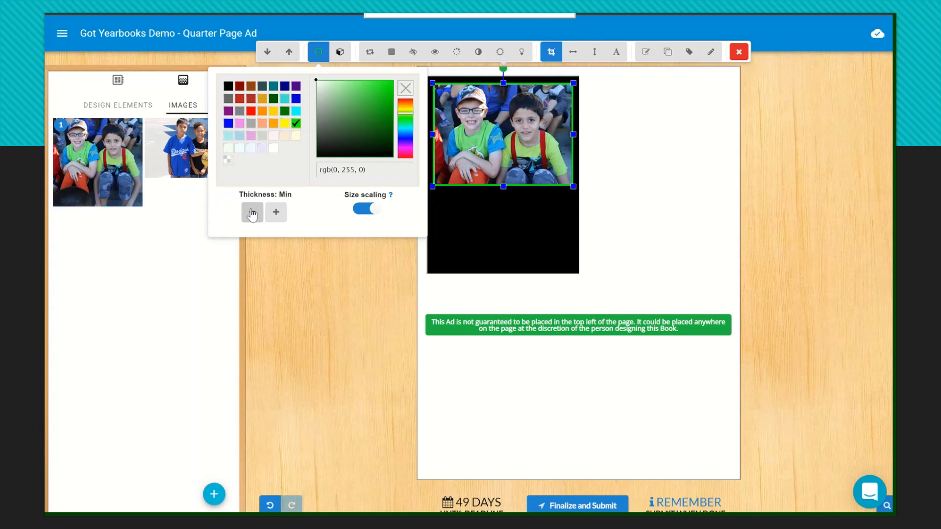
left_click(637, 168)
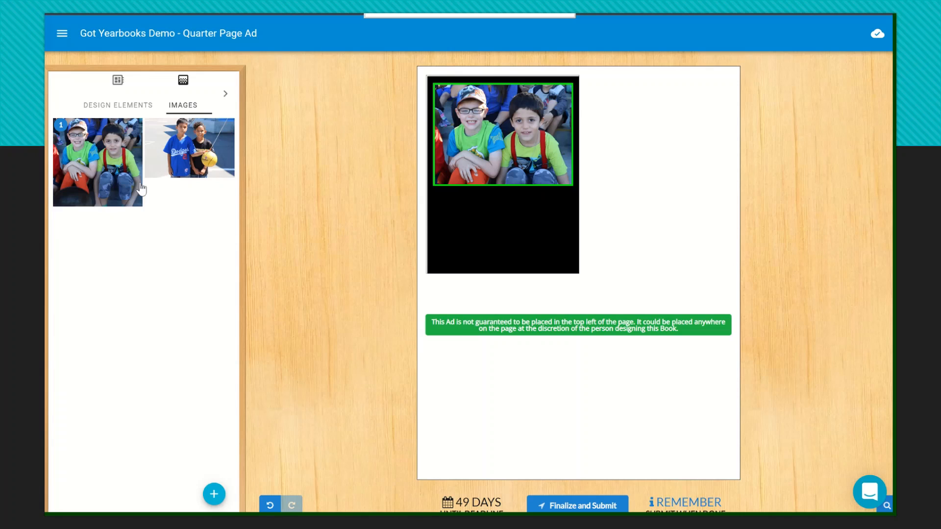
Step: Add a text element to the black area below the photo, coloured green rgb(0, 255, 0) in the Luckiest Guy font
left_click(121, 98)
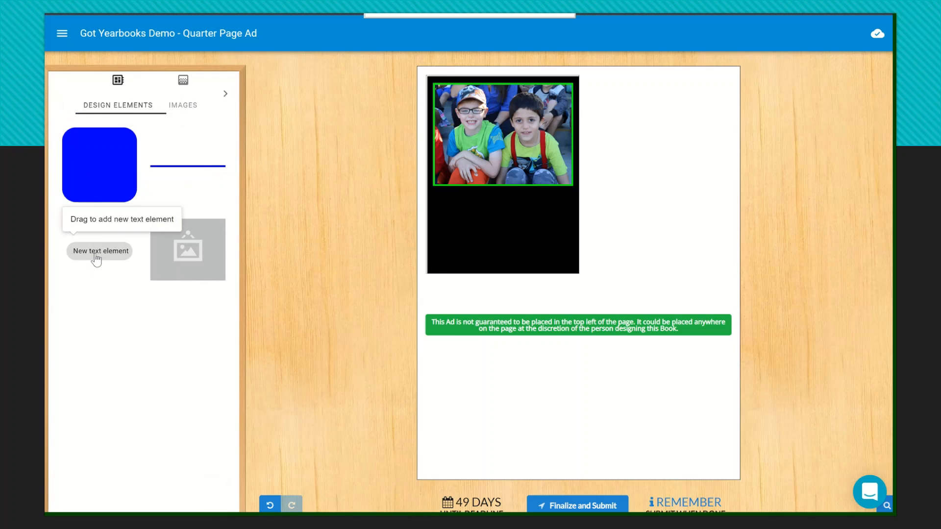
left_click_drag(95, 260, 492, 204)
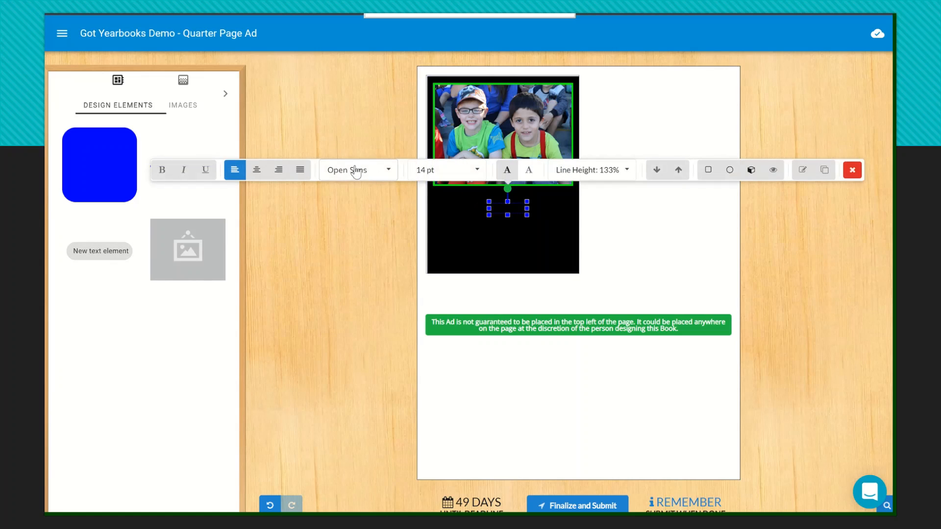
left_click(508, 171)
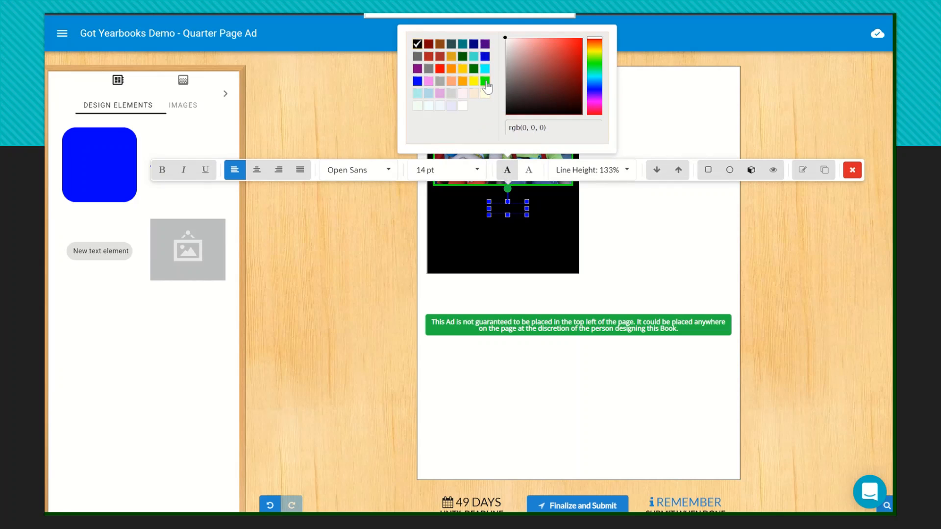
left_click(485, 81)
left_click(365, 172)
scroll(355, 253, "up", 12)
scroll(355, 252, "up", 6)
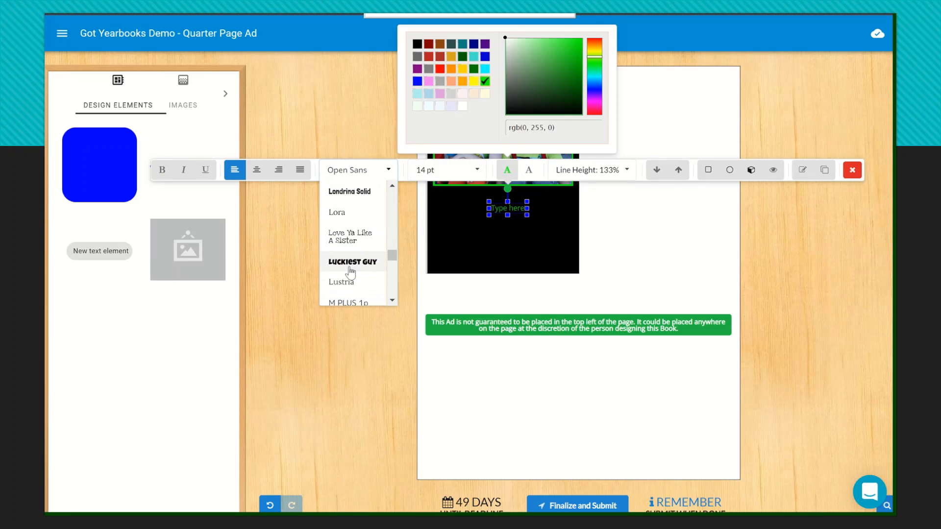
left_click(350, 264)
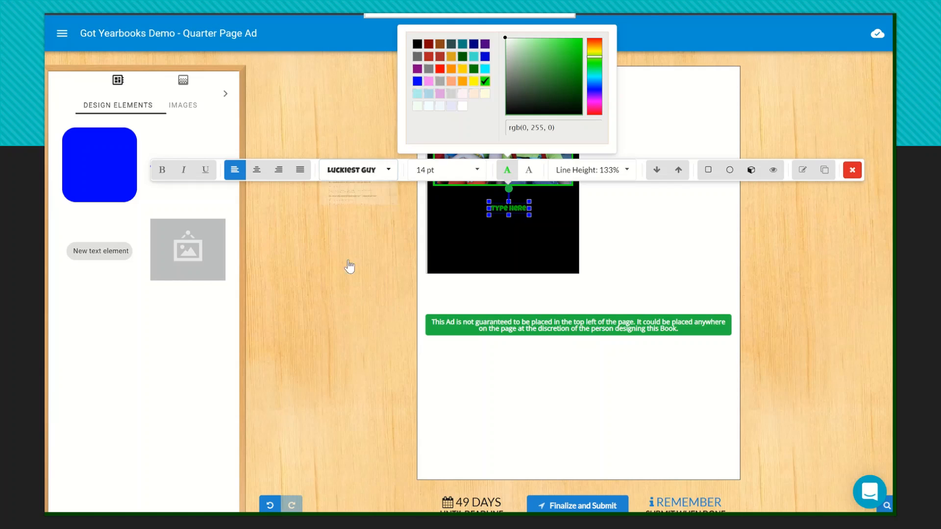
Step: Replace the new element's placeholder text with the two boys' first names joined by "&"
triple_click(513, 208)
type("James")
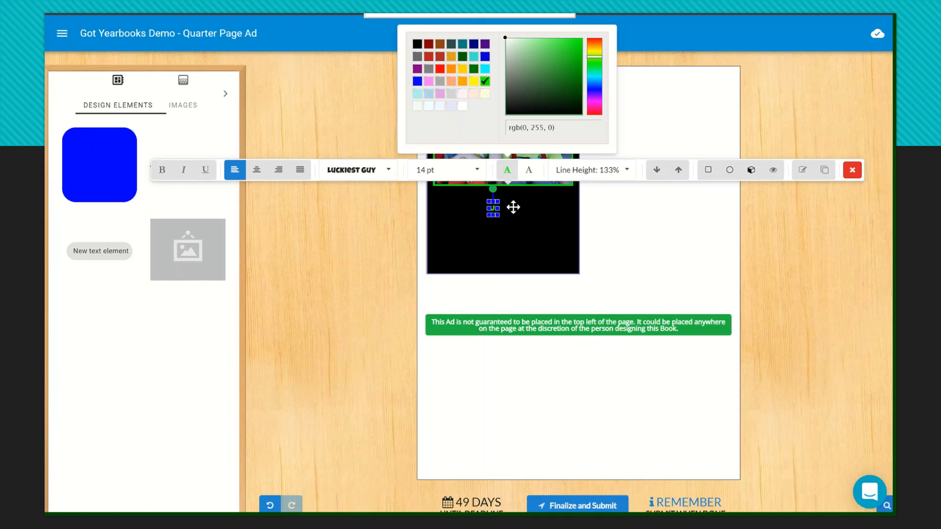
type(" & Michael")
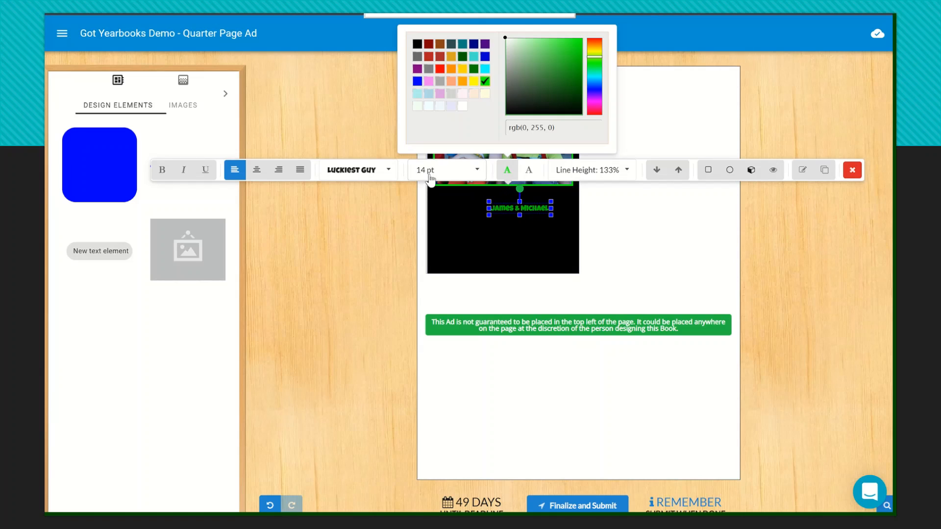
Step: Centre-align the names heading and set its font size to 28 pt
left_click(256, 172)
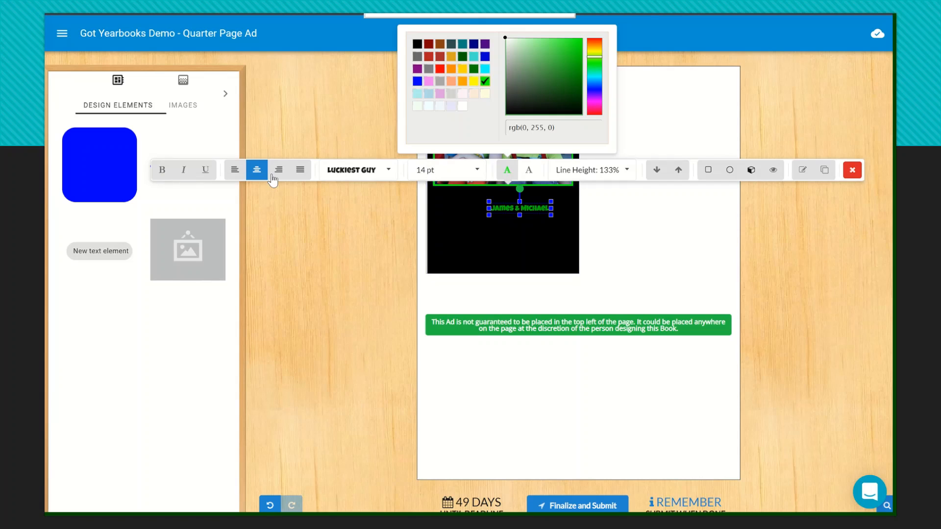
left_click(441, 174)
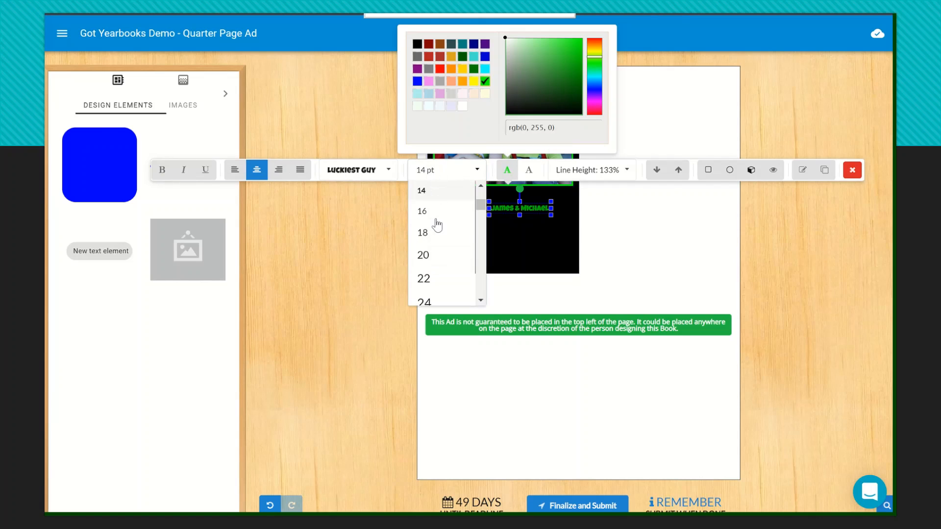
left_click(436, 255)
left_click(443, 170)
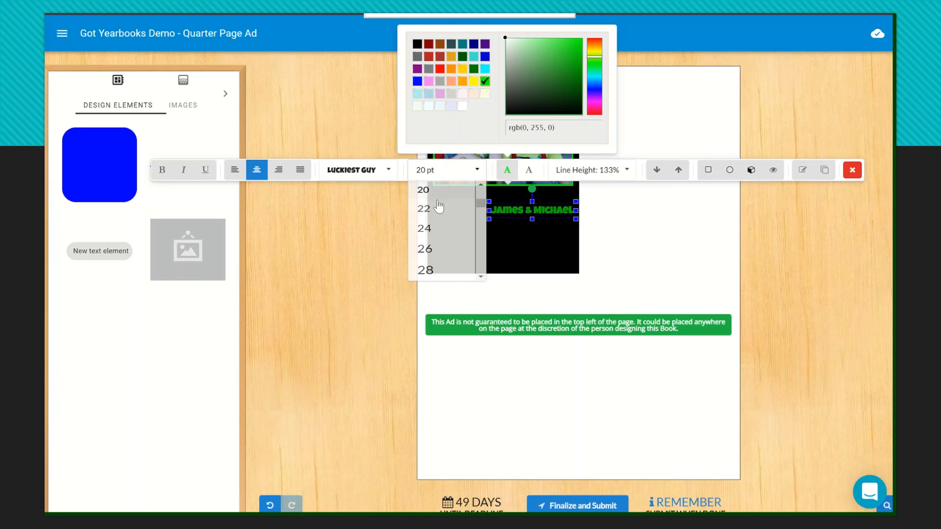
left_click(436, 293)
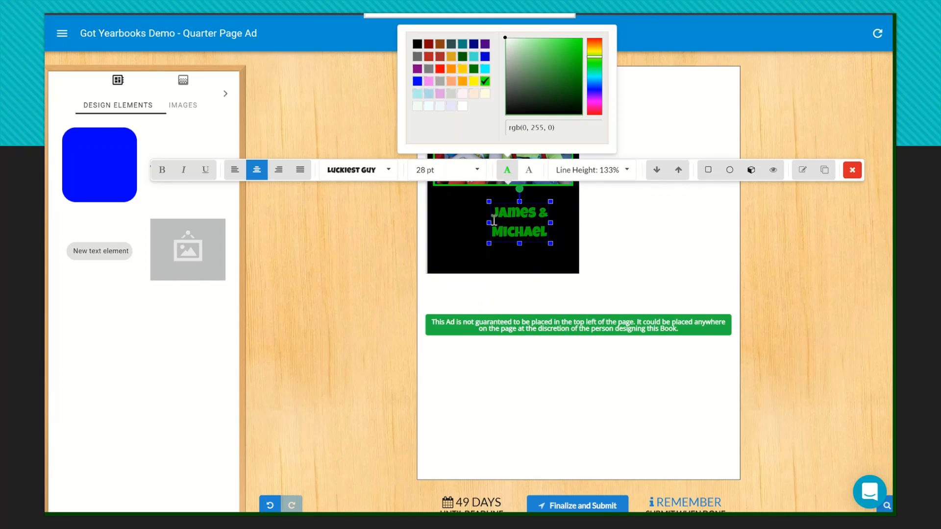
Step: Widen the names heading's box so the text fits on one line, and centre it directly beneath the photo
left_click_drag(488, 223, 432, 223)
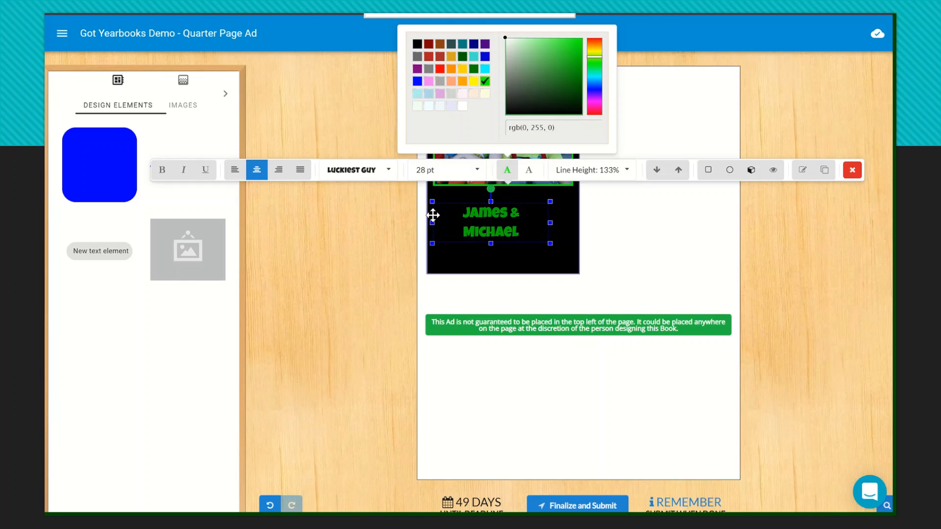
left_click_drag(554, 224, 502, 207)
left_click(651, 208)
left_click(518, 219)
left_click(703, 228)
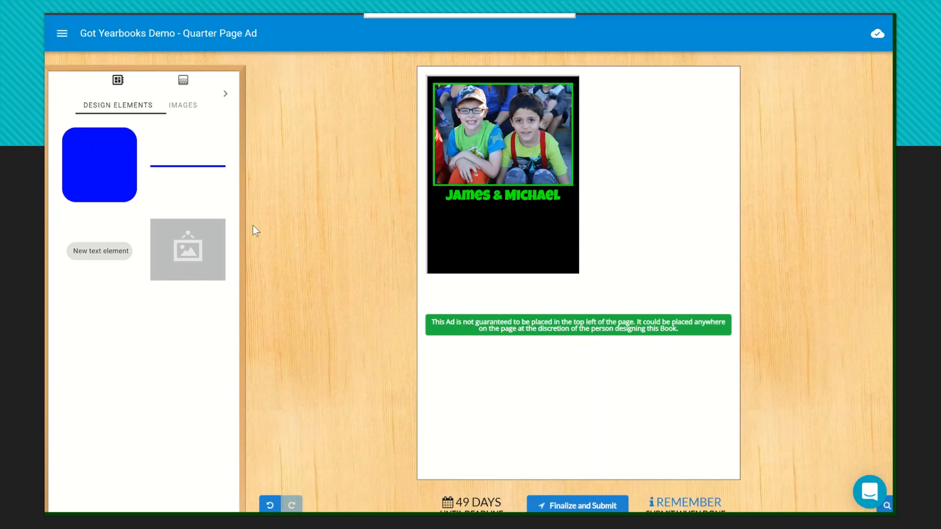
Step: Add a second text element below the names heading and change its font to Happy Monkey
left_click_drag(105, 254, 499, 223)
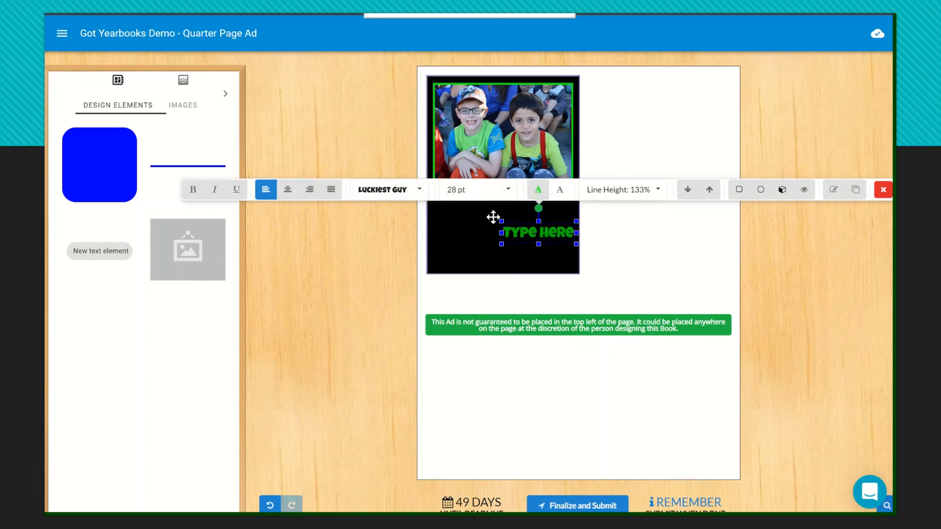
left_click(608, 241)
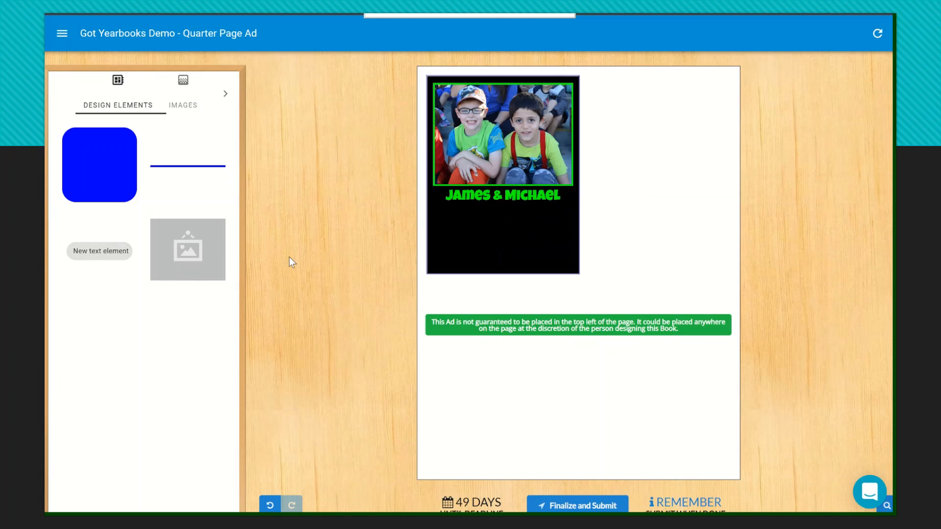
left_click_drag(98, 252, 471, 220)
left_click(355, 188)
scroll(351, 256, "up", 2)
scroll(351, 256, "up", 5)
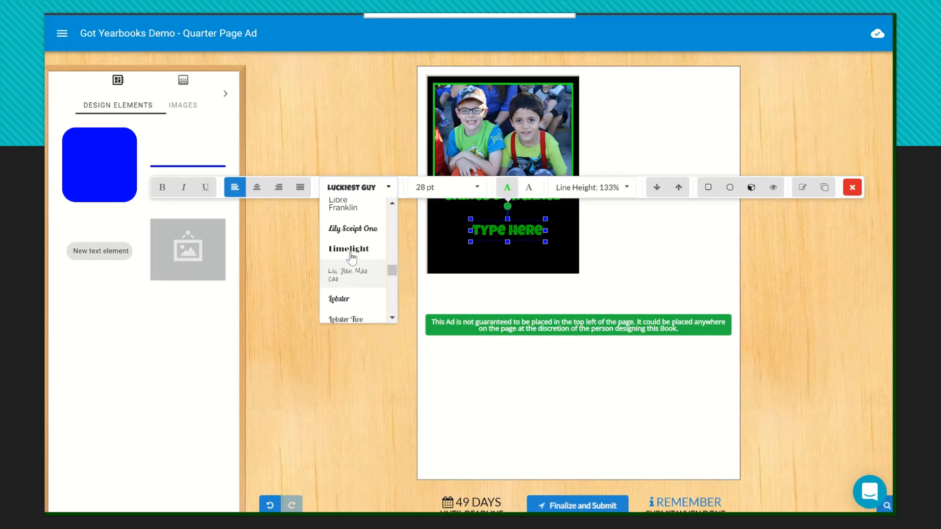
scroll(351, 256, "up", 6)
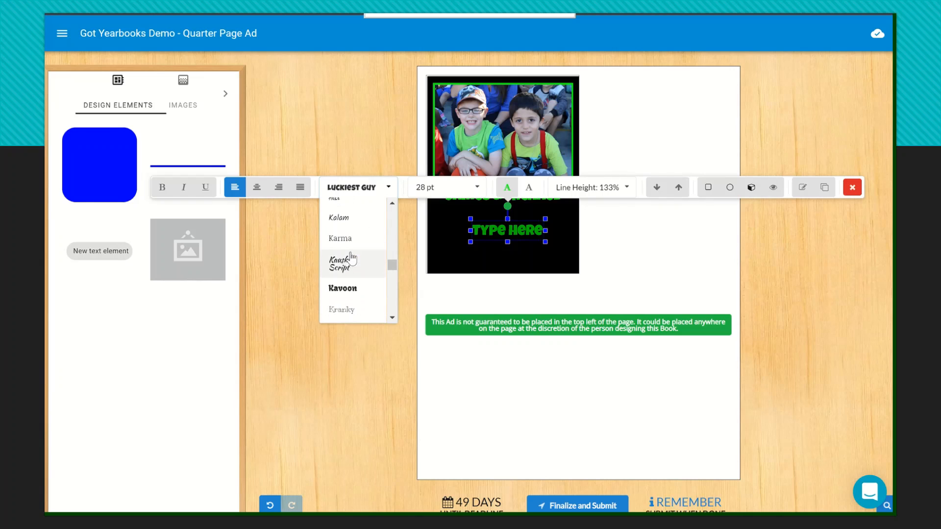
scroll(351, 258, "up", 6)
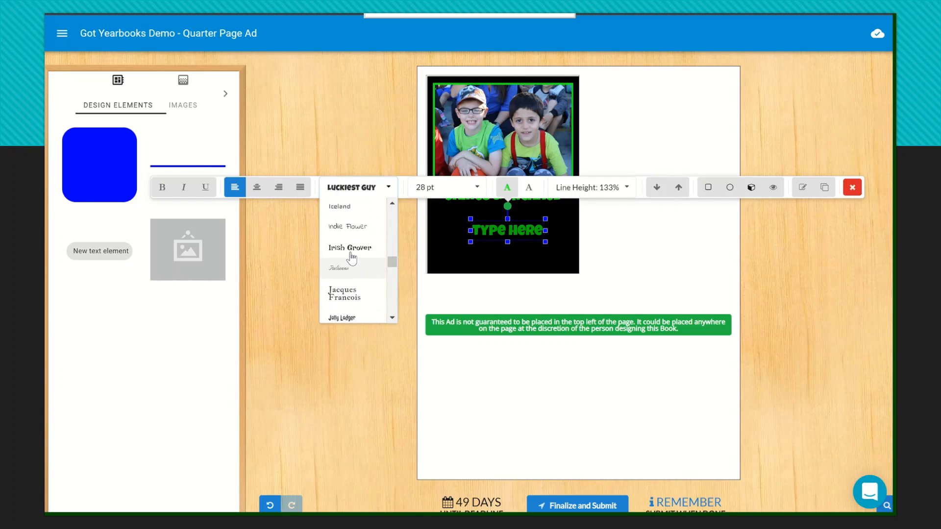
scroll(352, 258, "up", 2)
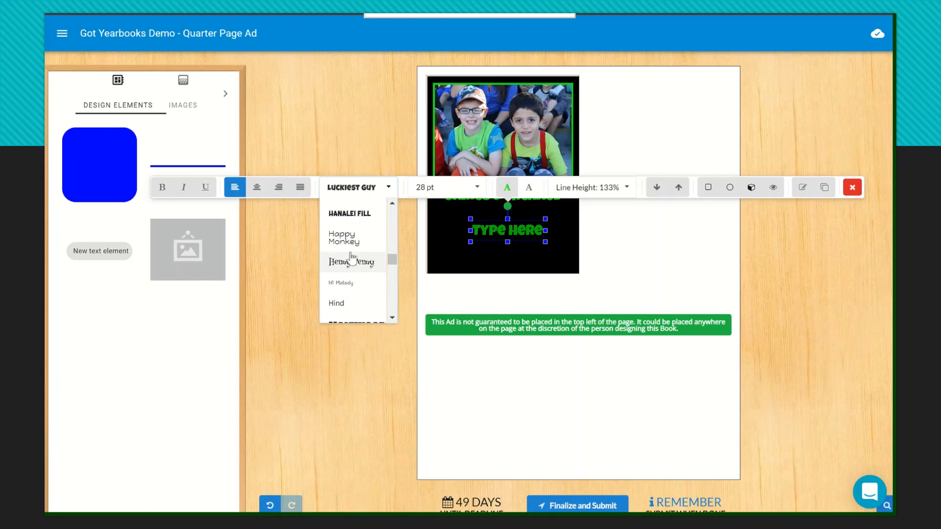
scroll(351, 254, "up", 2)
scroll(348, 269, "down", 1)
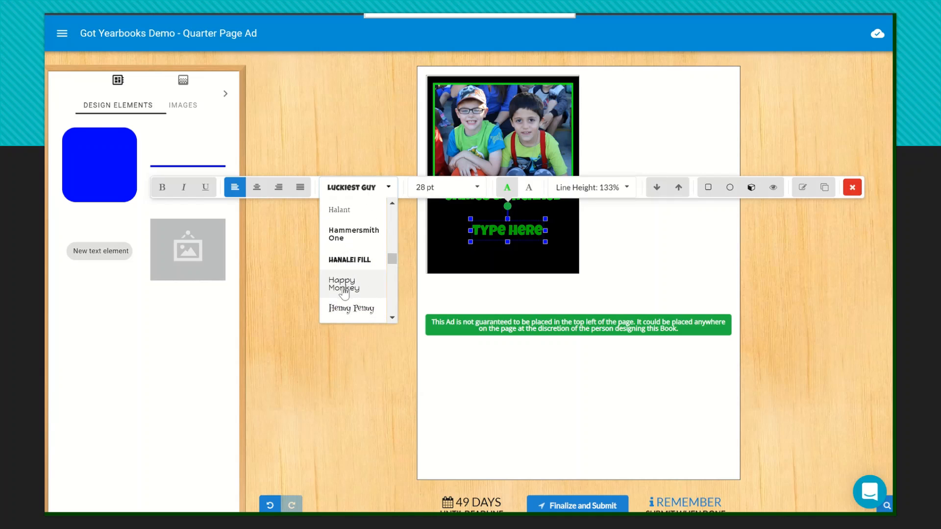
left_click(343, 287)
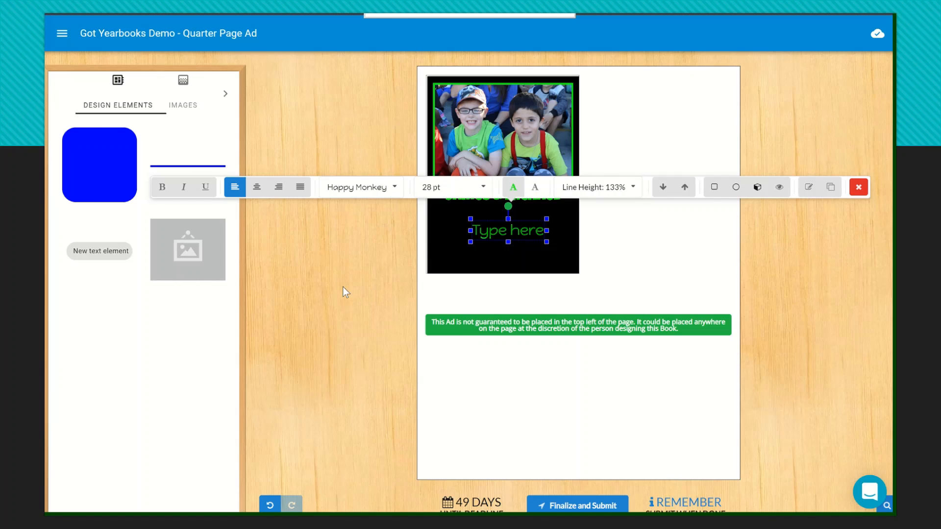
Step: Set the second text element's font size to 14 pt
left_click(464, 191)
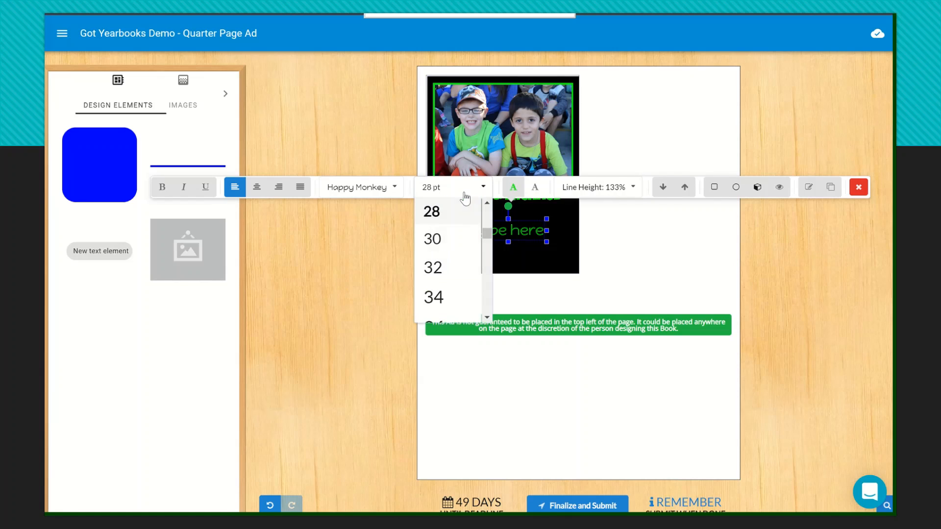
scroll(466, 236, "up", 6)
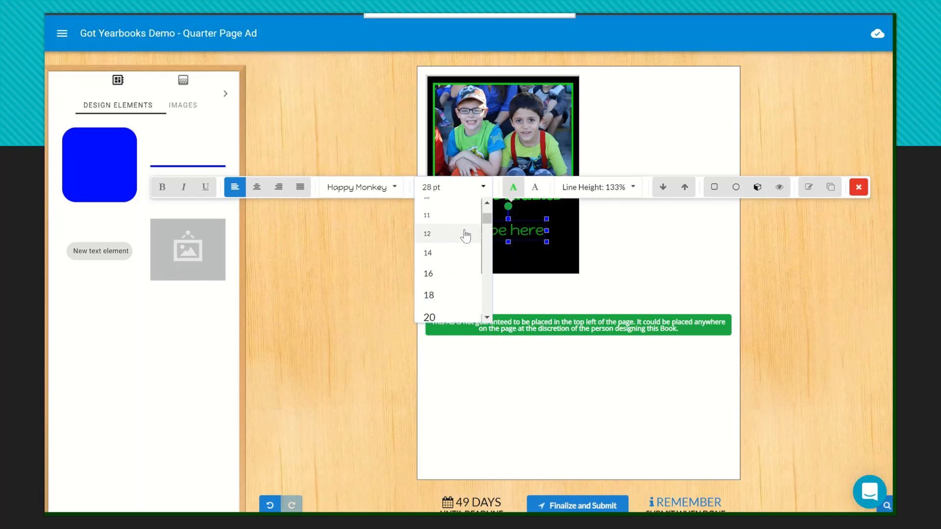
left_click(444, 239)
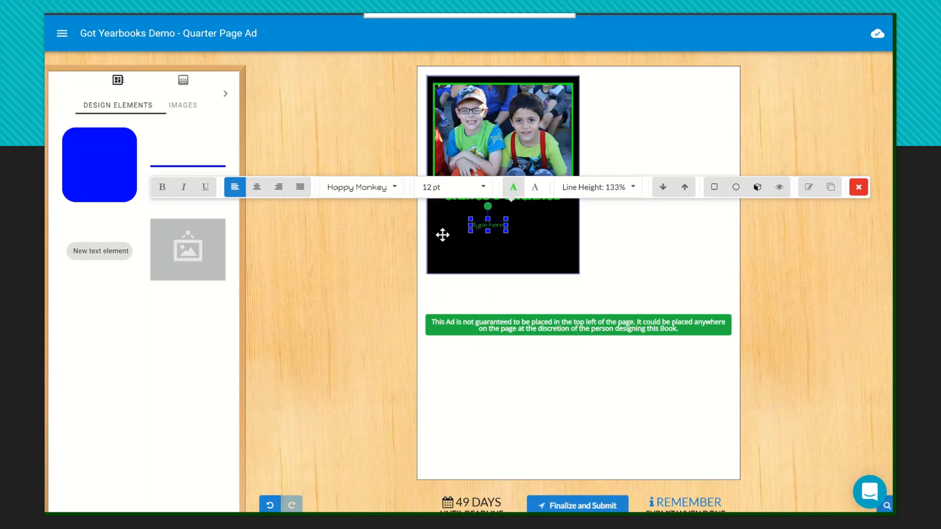
left_click(441, 187)
left_click(439, 235)
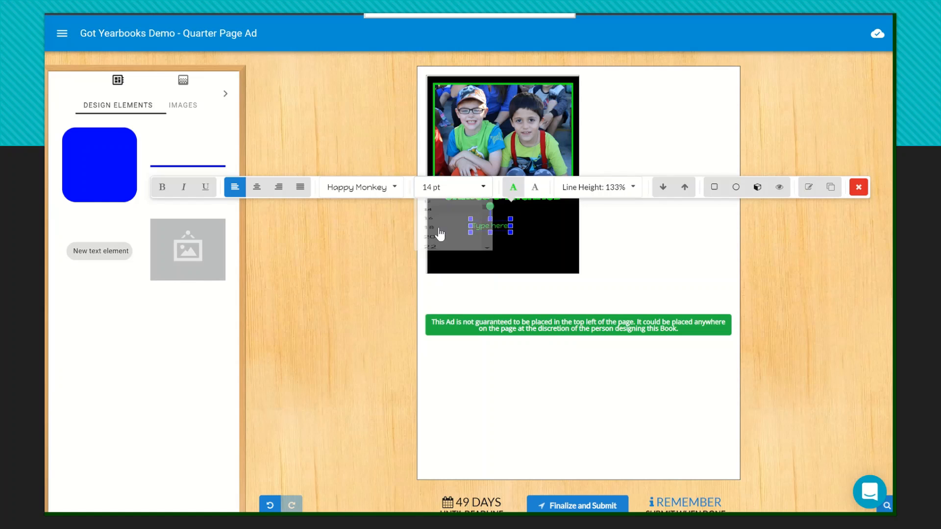
Step: Colour the second text element white, rgb(255, 255, 255), and enlarge its box to fill the black area below the names heading
left_click(513, 186)
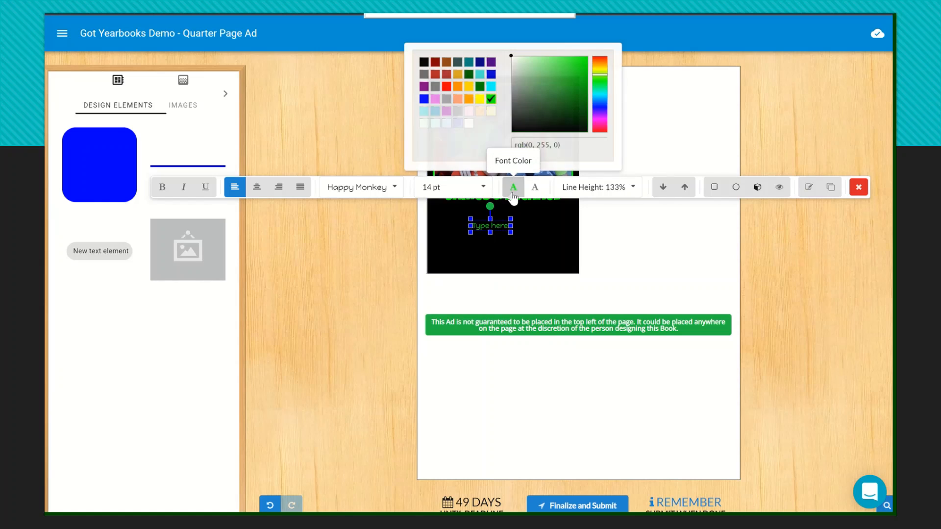
left_click(467, 122)
left_click_drag(533, 268, 572, 268)
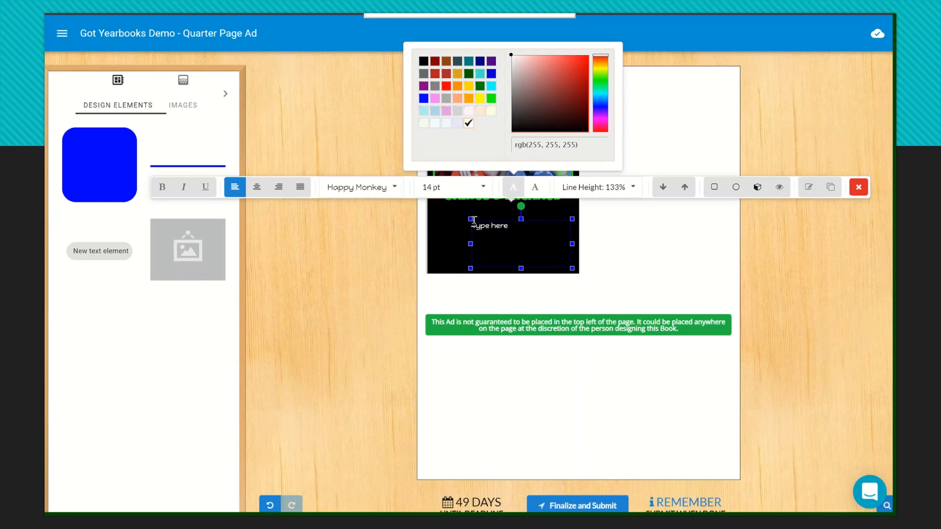
left_click_drag(471, 219, 438, 215)
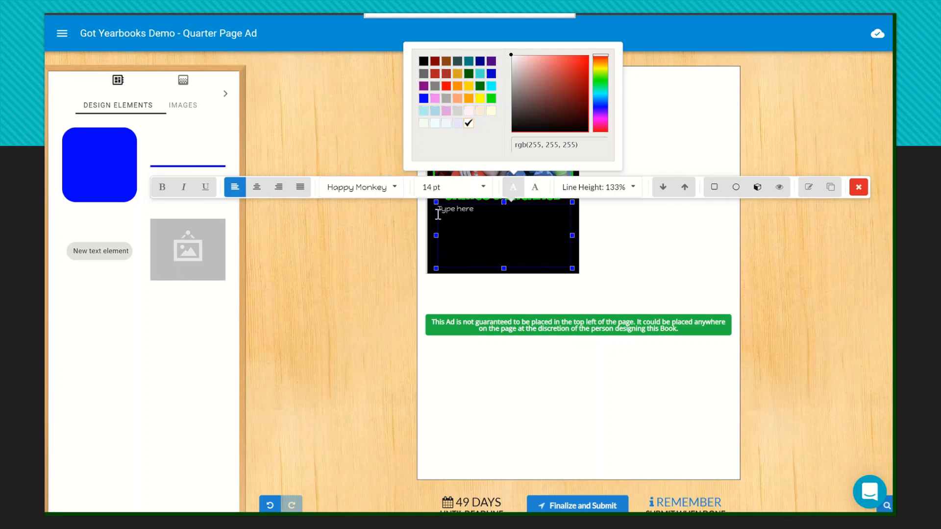
Step: Enter "Congratulations," plus both names, and below "We are so proud of you. Keep up the amazing work. Can't wait to see what your future holds!"
type("Congratulations, James and Michae")
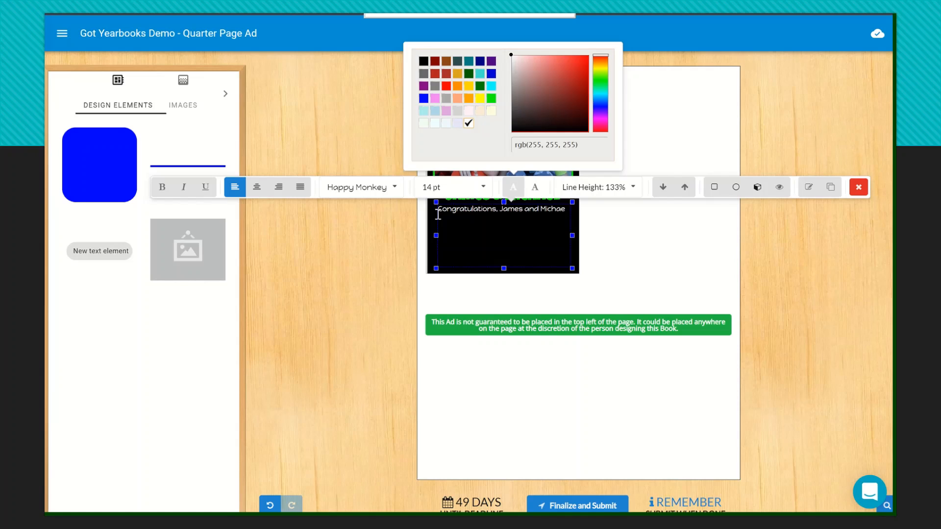
type("l!")
key("Return")
type("We are so proud of you. Keep up the")
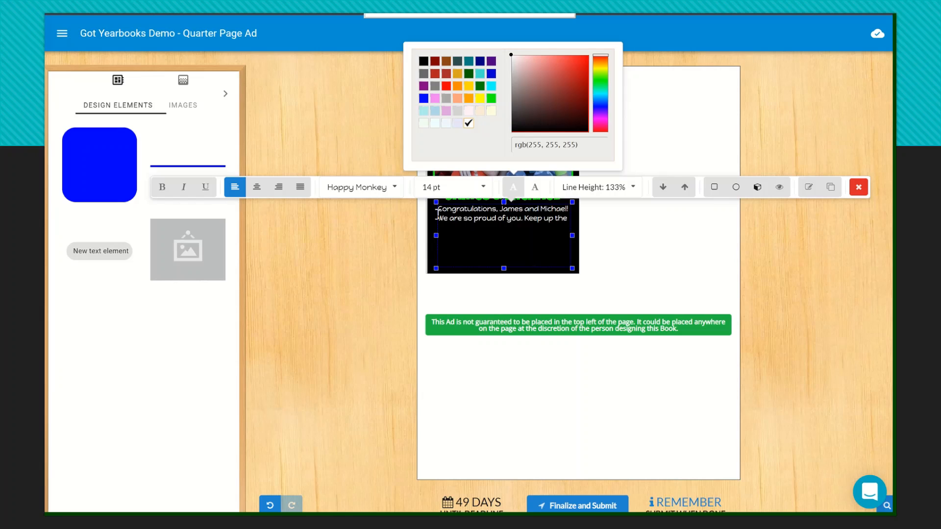
type(" amazing work. Can't wait to see what your future holds!")
Step: End the message with "Love you forever," and "Mom and Dad" on separate lines
key("Return")
type("Love you forever,")
key("Return")
type("Mao")
type("om and Dad")
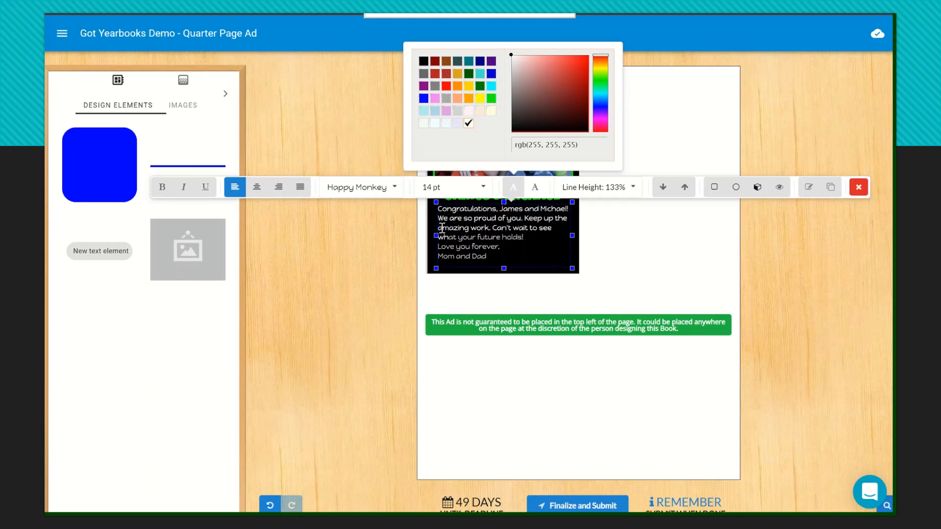
Step: Centre-align the message text and shift its box slightly down, away from the names heading
left_click(436, 208)
left_click(443, 213)
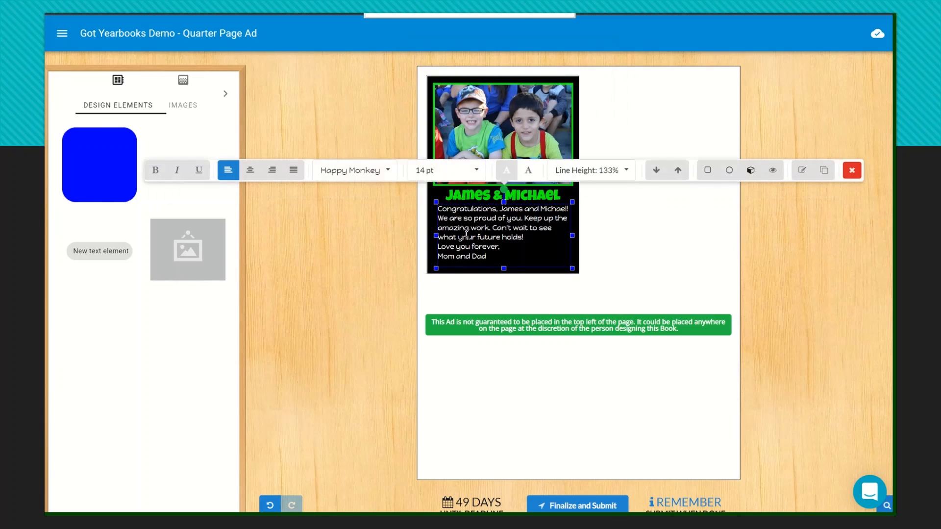
left_click(250, 171)
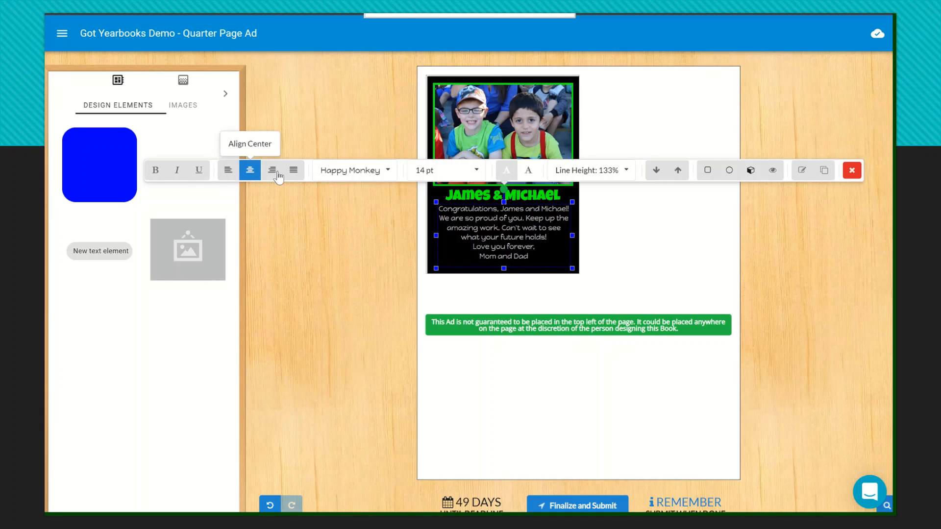
left_click(631, 234)
left_click_drag(517, 241, 517, 244)
left_click(638, 229)
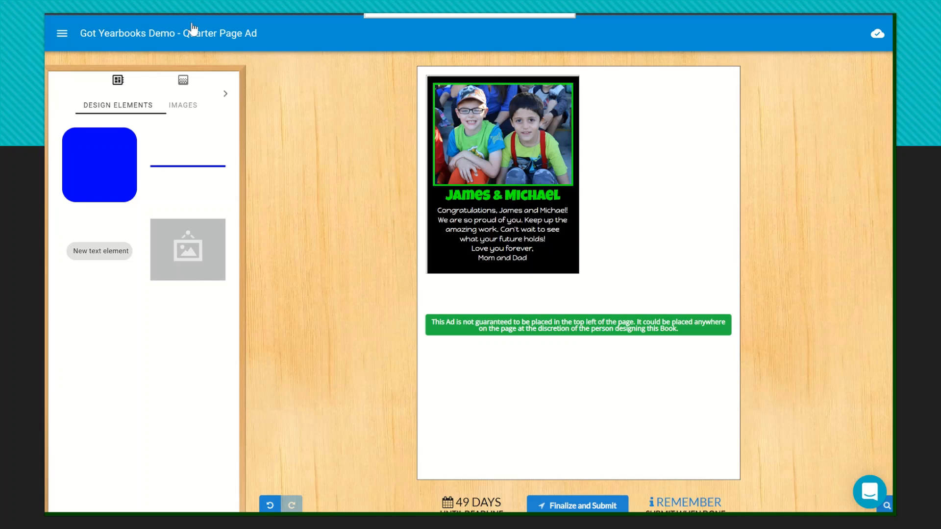
Step: Browse the clip art albums and load the Level Up album
left_click(226, 94)
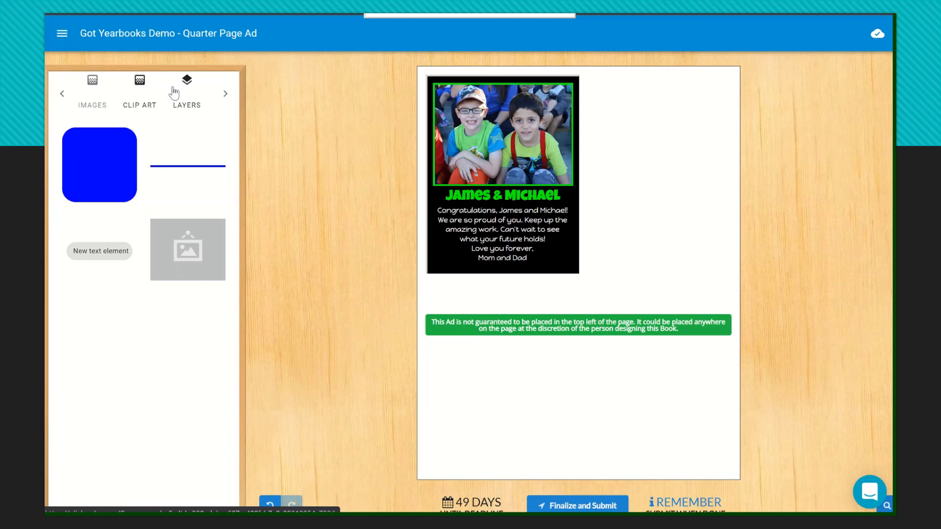
left_click(62, 94)
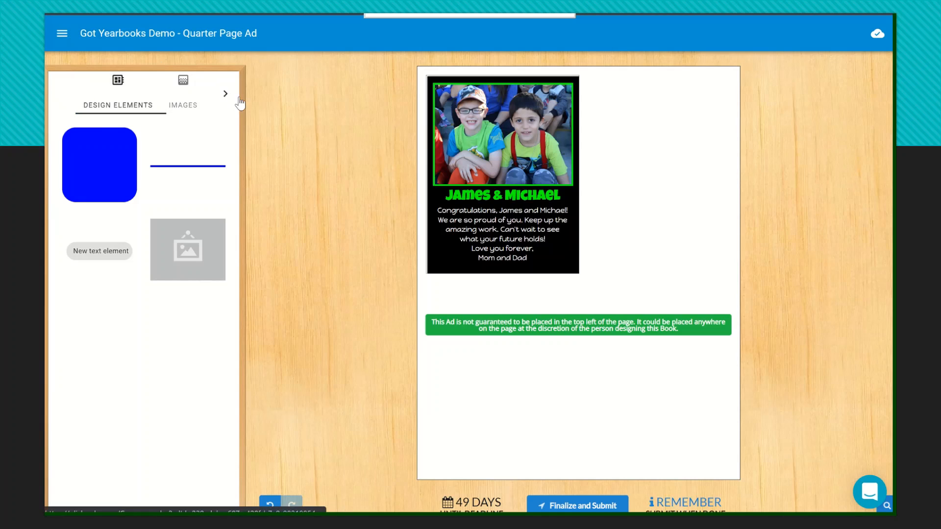
left_click(226, 94)
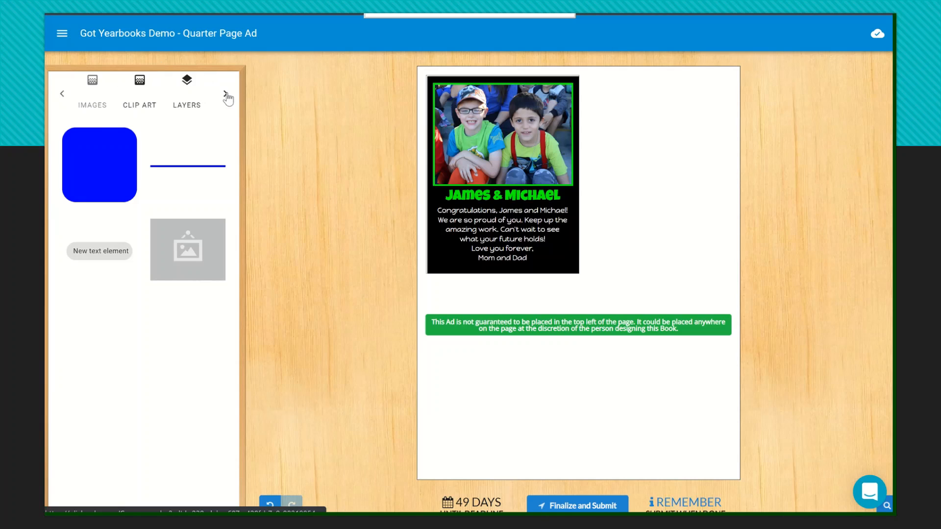
left_click(146, 94)
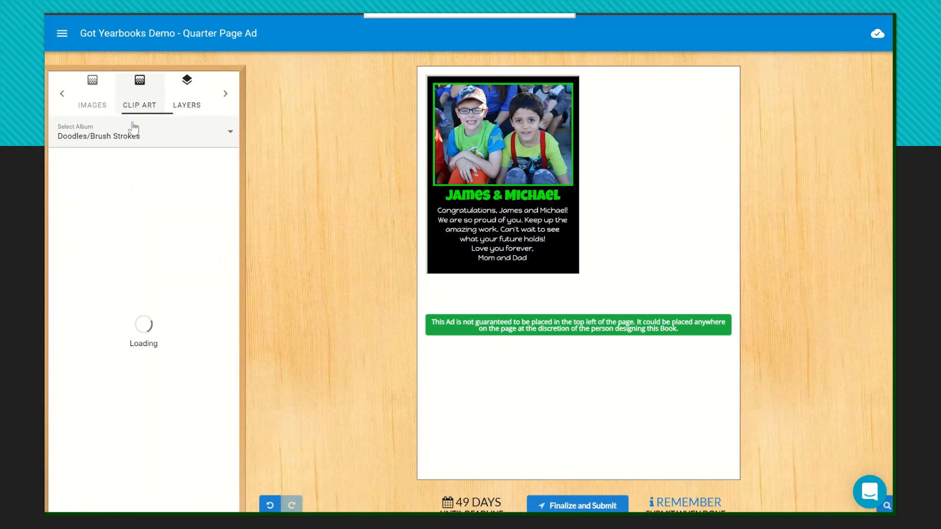
left_click(228, 136)
scroll(155, 327, "down", 3)
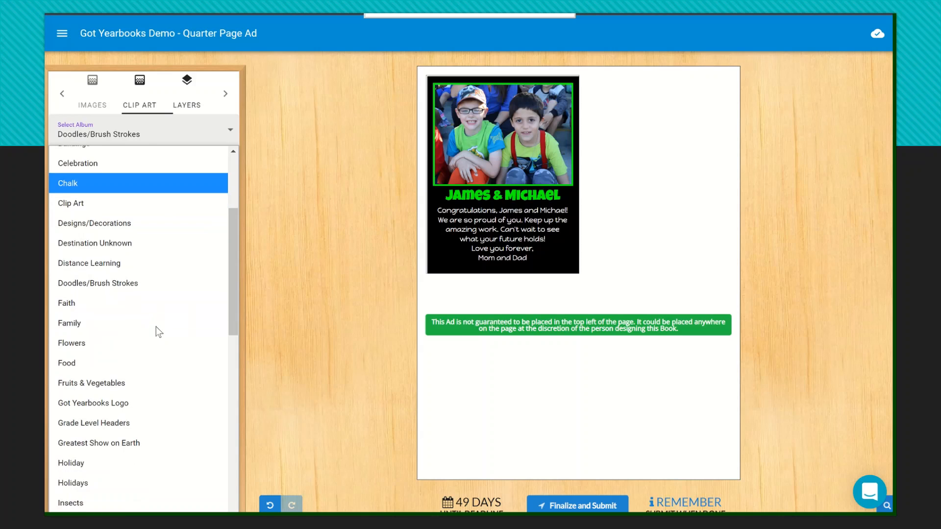
scroll(156, 327, "down", 3)
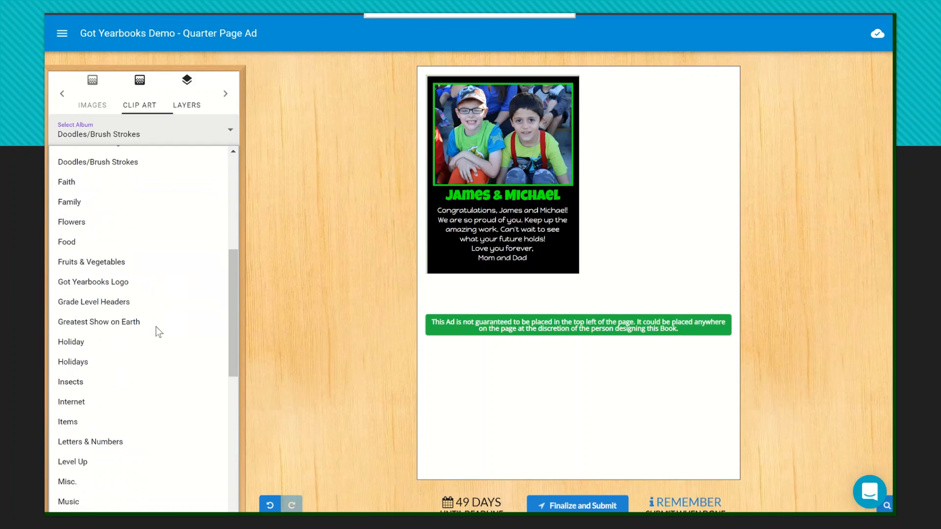
scroll(156, 327, "down", 4)
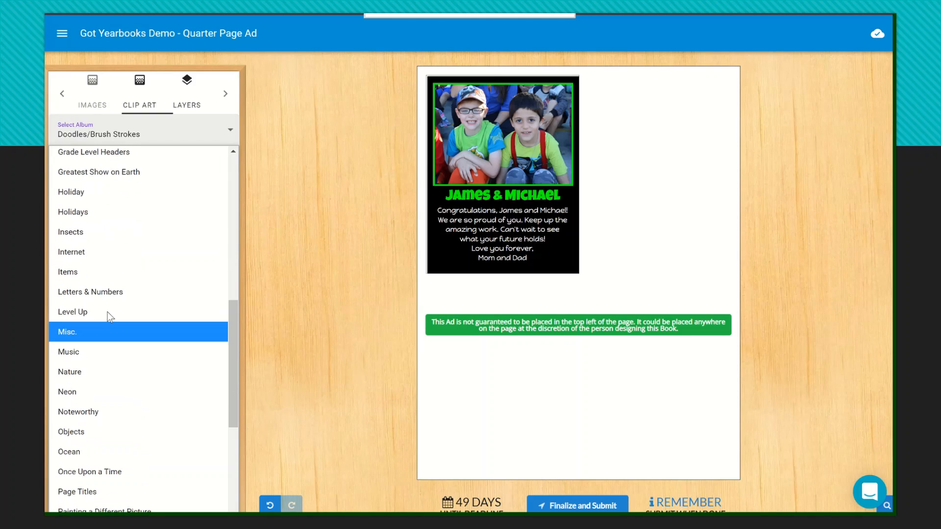
left_click(69, 311)
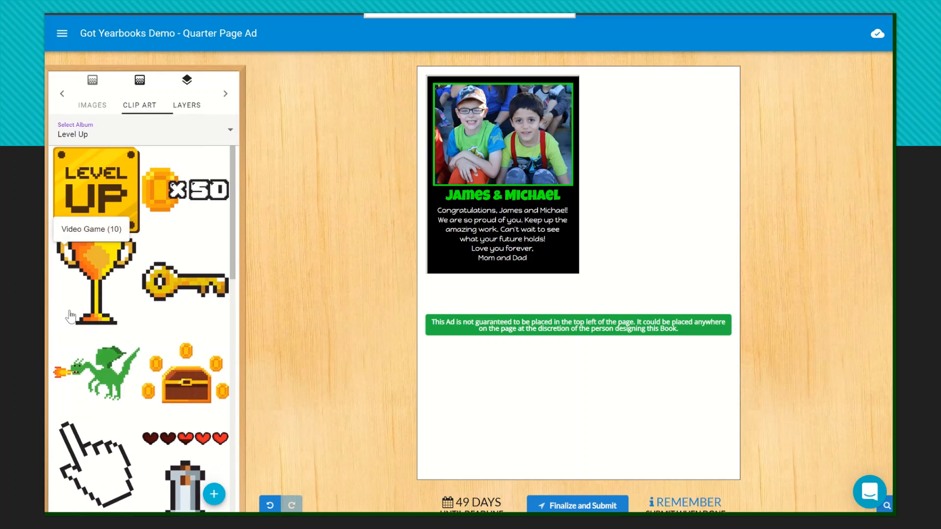
Step: Place the pixel pointing-hand clip art over the lower-right corner of the photo's green border
scroll(70, 317, "down", 4)
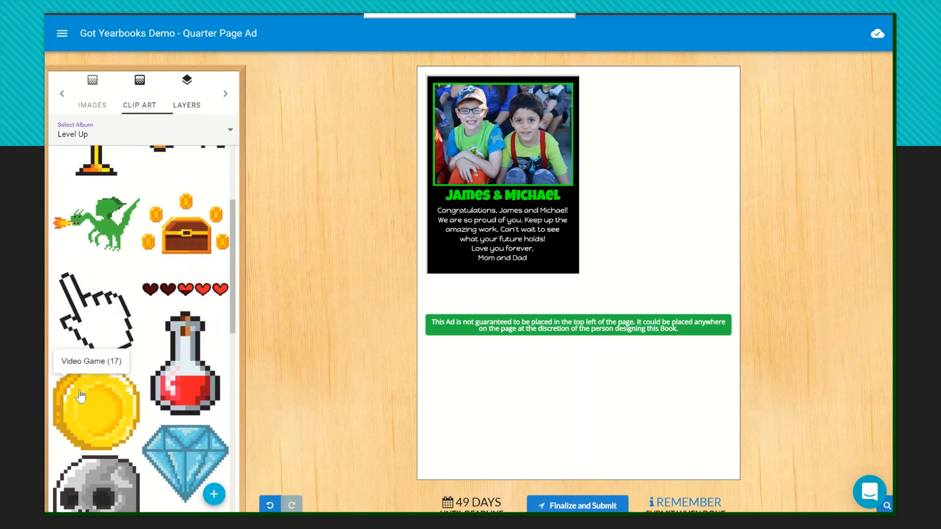
left_click_drag(107, 299, 555, 176)
key("ctrl+z")
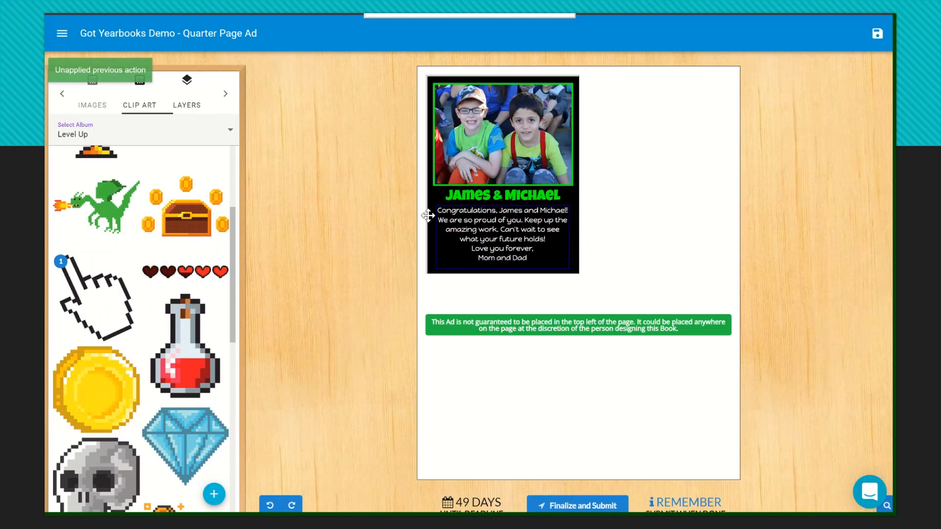
left_click_drag(98, 324, 566, 184)
left_click(522, 251)
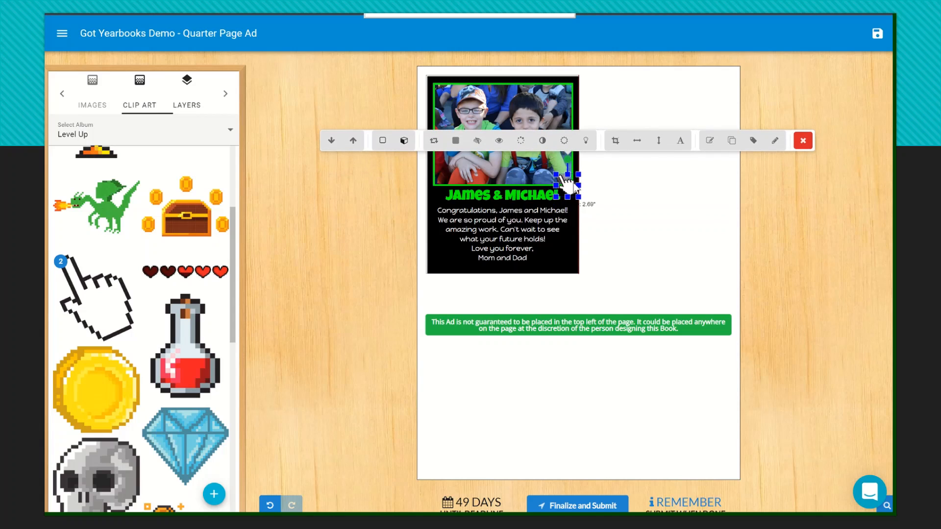
left_click(684, 224)
Step: Place the gold pixel star clip art in the black area's lower-right corner, beside the message's closing lines
scroll(108, 365, "down", 1)
scroll(109, 365, "down", 2)
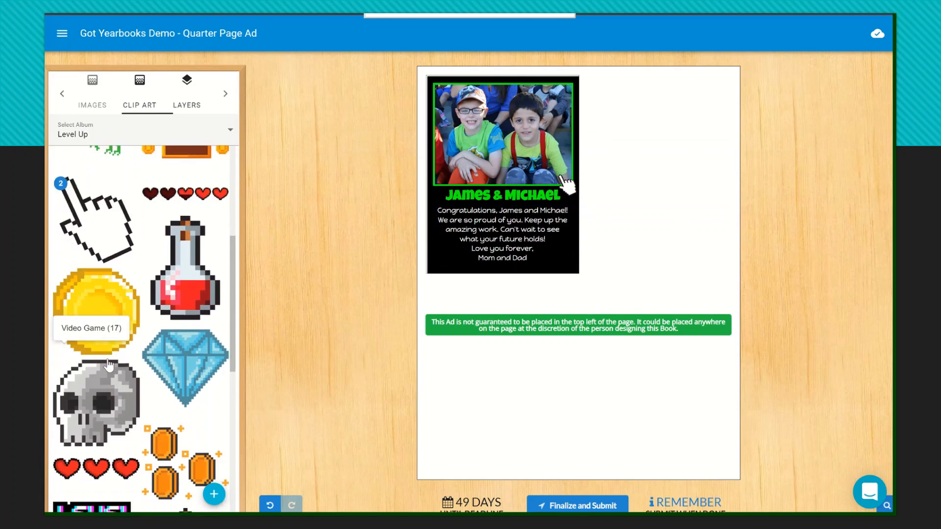
scroll(181, 415, "down", 2)
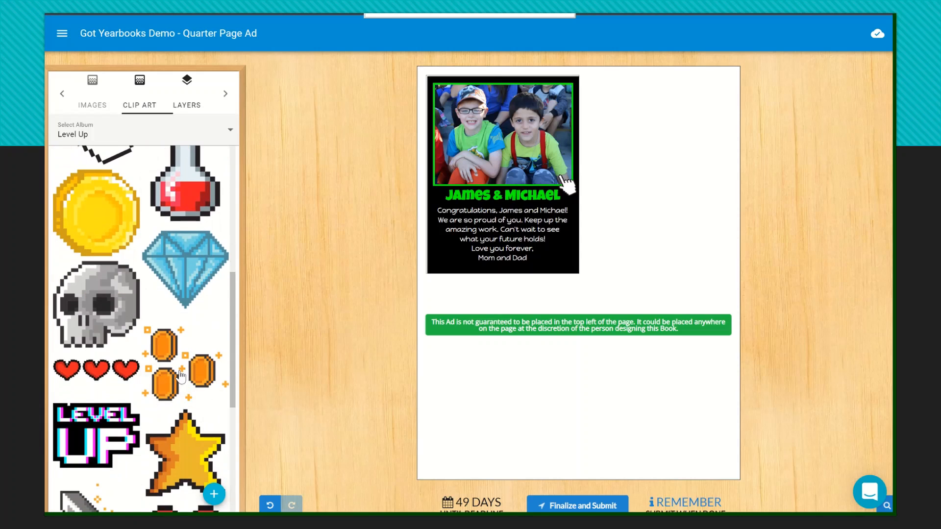
scroll(182, 437, "down", 1)
left_click_drag(182, 439, 557, 256)
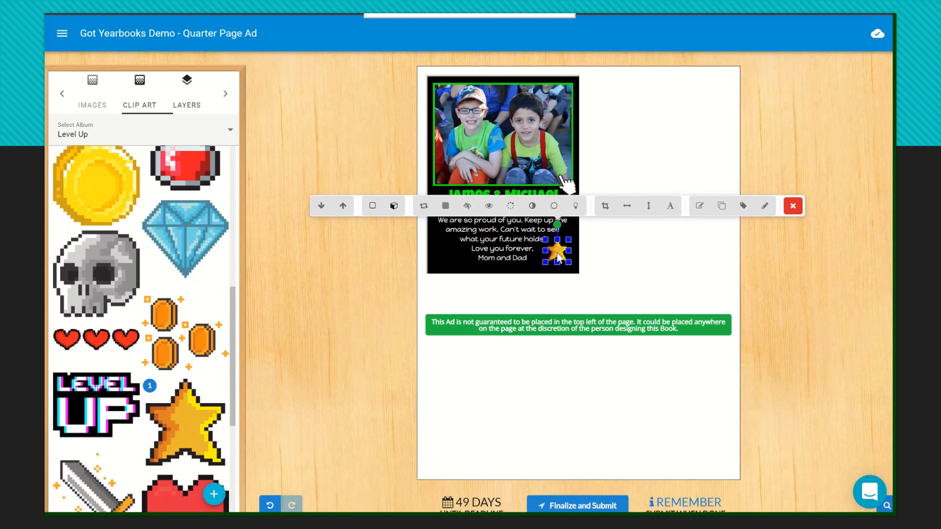
Step: Duplicate the gold star and position the copy in the lower-left corner of the black area
key("ctrl+v")
left_click_drag(579, 279, 451, 262)
left_click(715, 307)
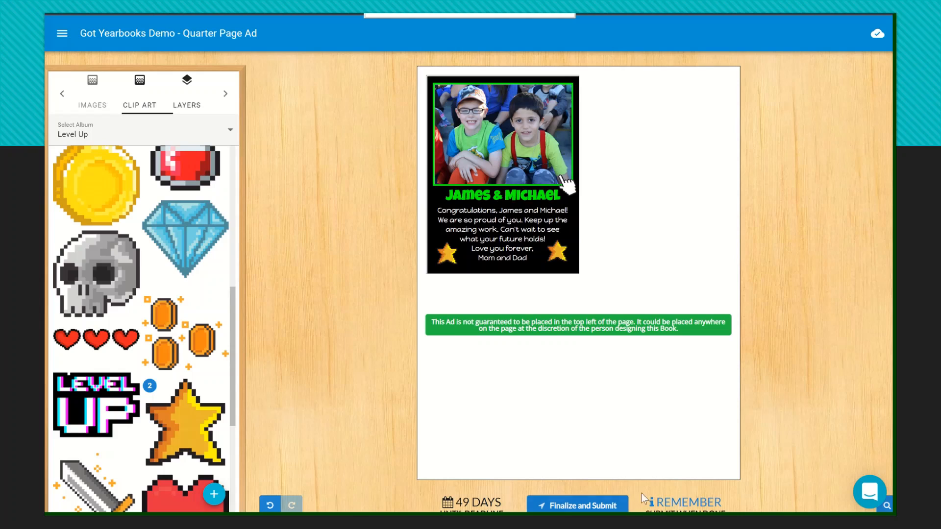
Step: Finalize and submit the finished ad, acknowledging that you understand and wish to continue
left_click(549, 507)
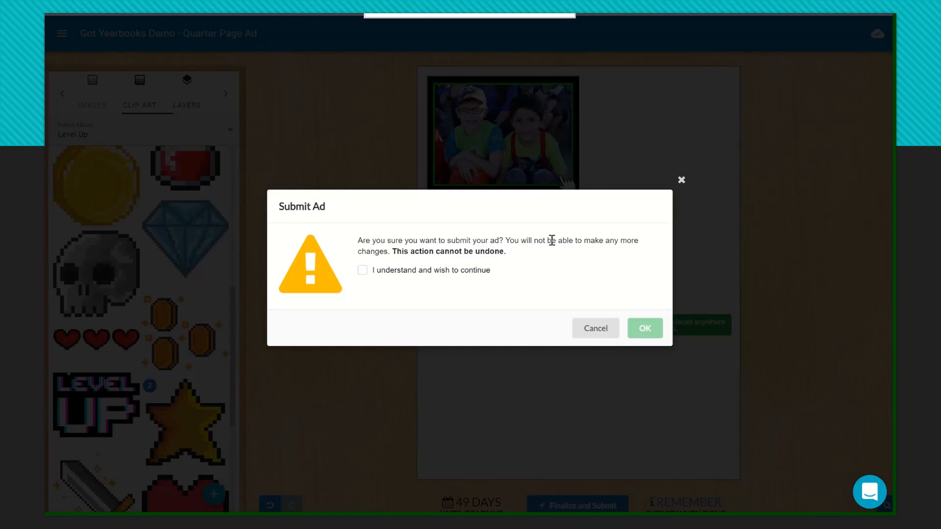
left_click(363, 271)
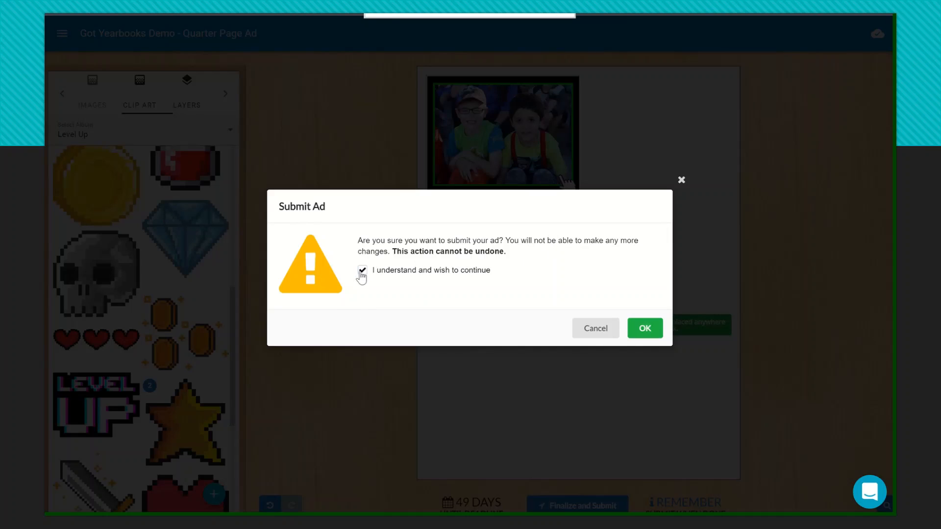
left_click(642, 330)
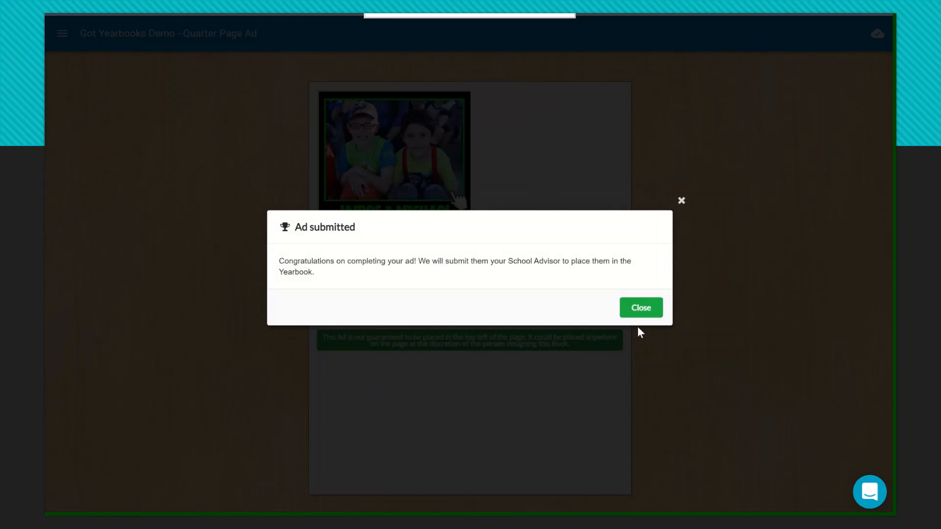